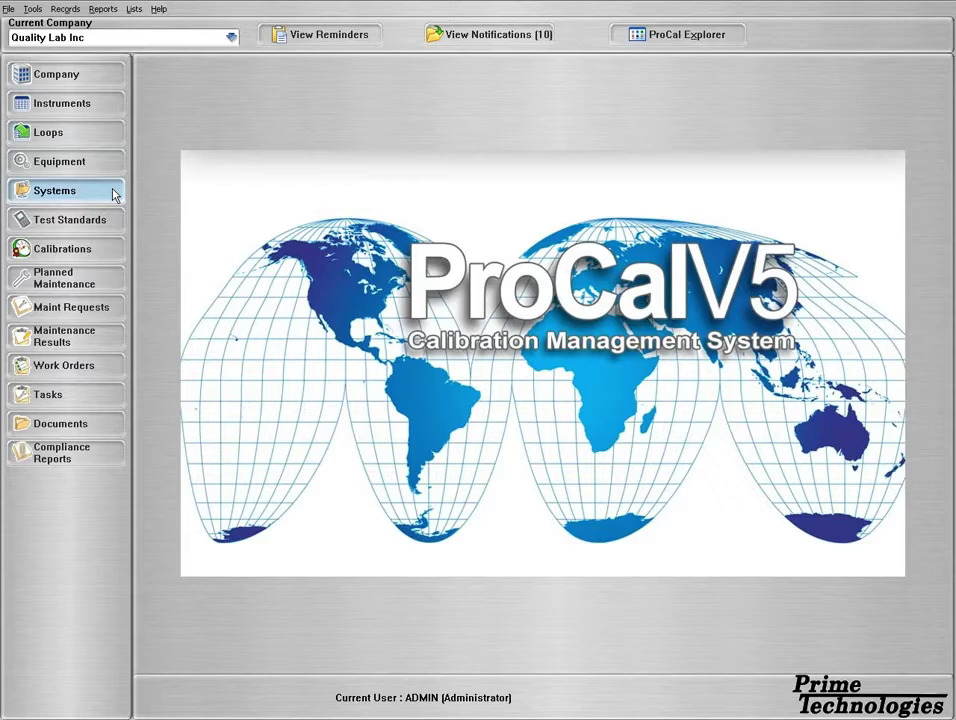
# - Open the calibration records in an enlarged window and start a new calibration record
pyautogui.click(113, 255)
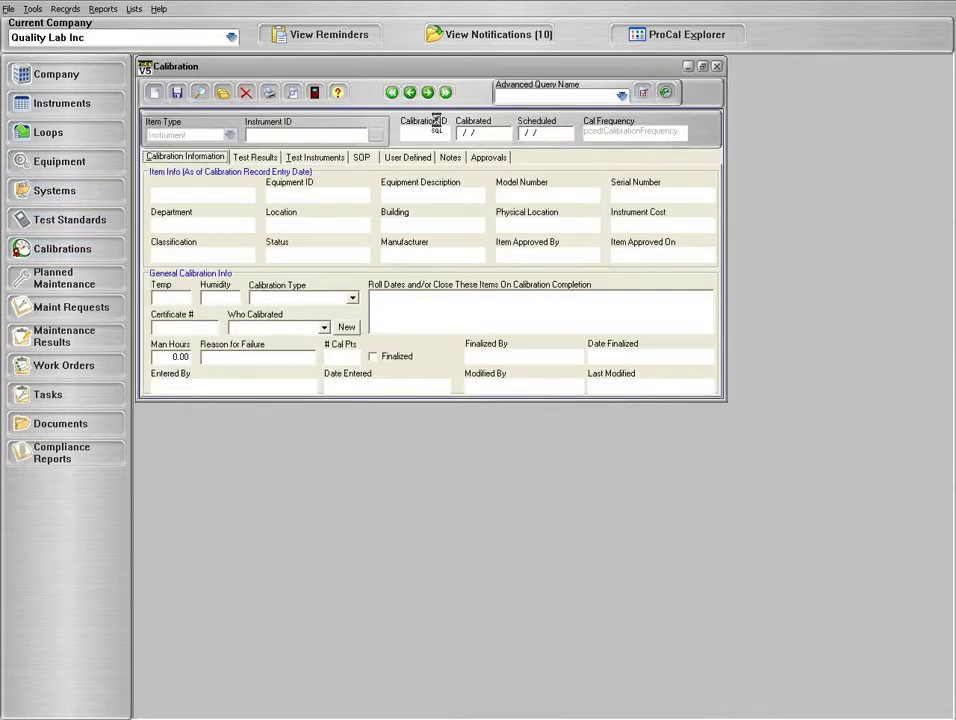
pyautogui.moveTo(424, 66); pyautogui.dragTo(442, 82)
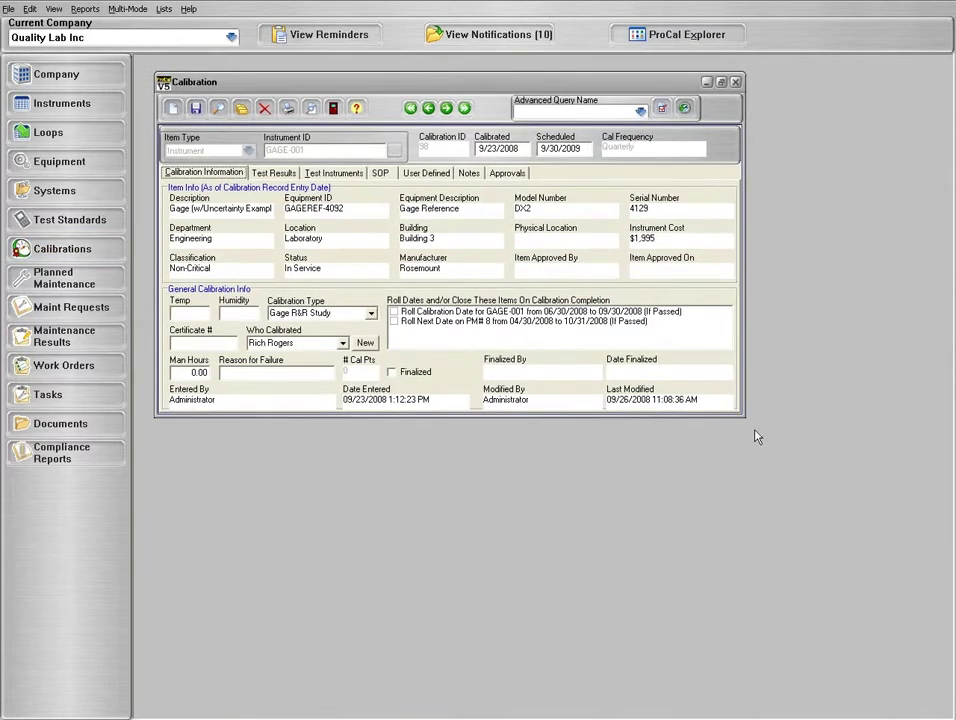
pyautogui.moveTo(745, 425); pyautogui.dragTo(808, 505)
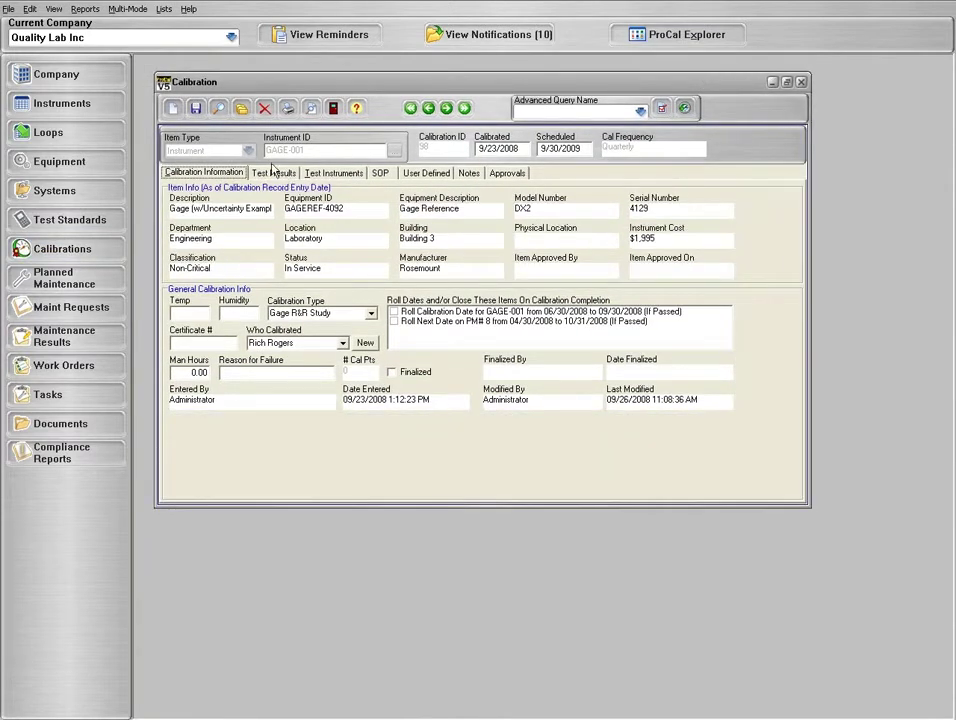
pyautogui.click(177, 110)
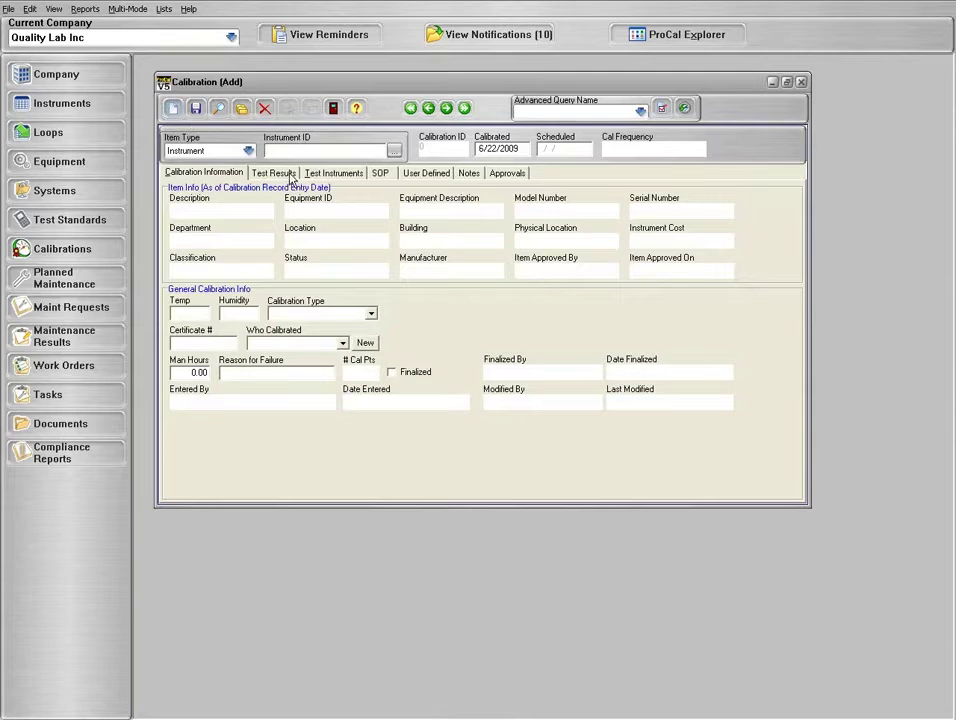
# - Assign instrument TI-001 to the new record, using the Instrument full calibration entry as its specification source
pyautogui.click(249, 152)
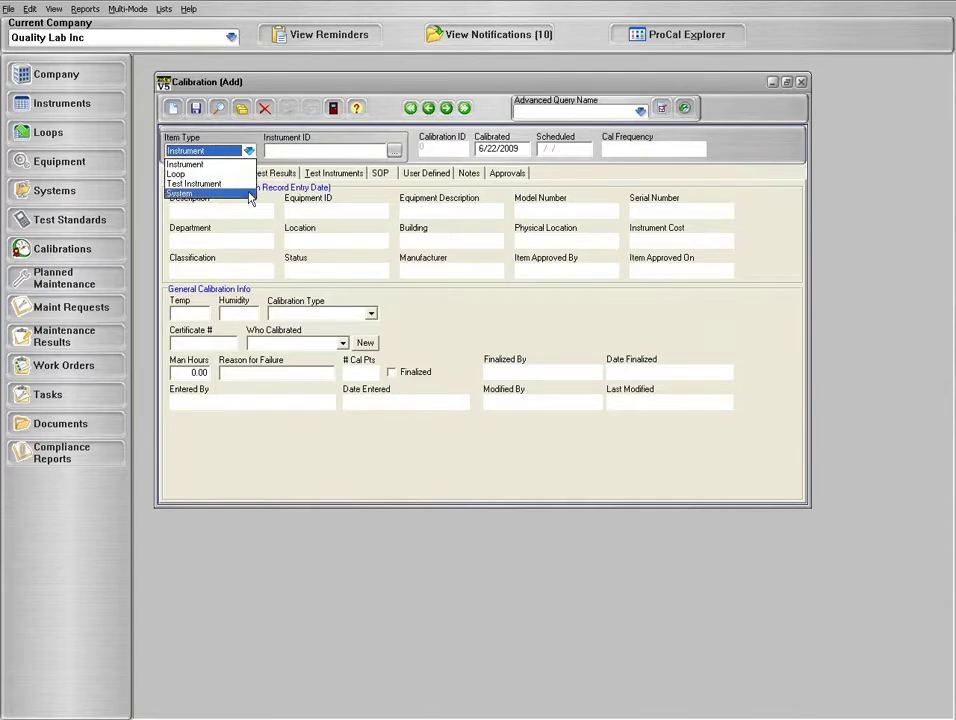
pyautogui.click(249, 150)
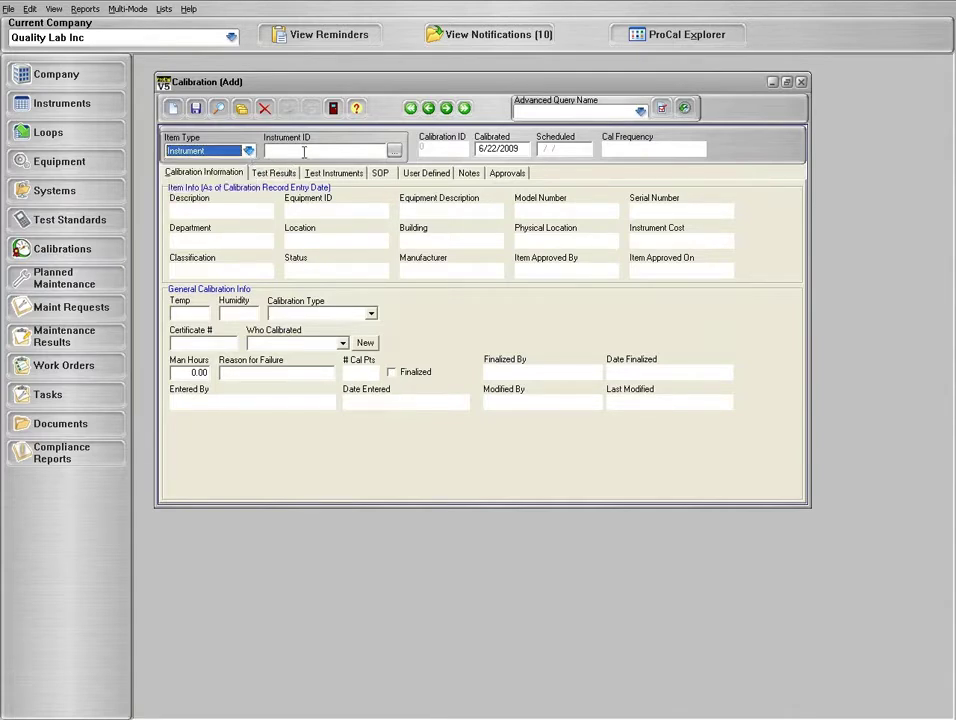
pyautogui.click(393, 150)
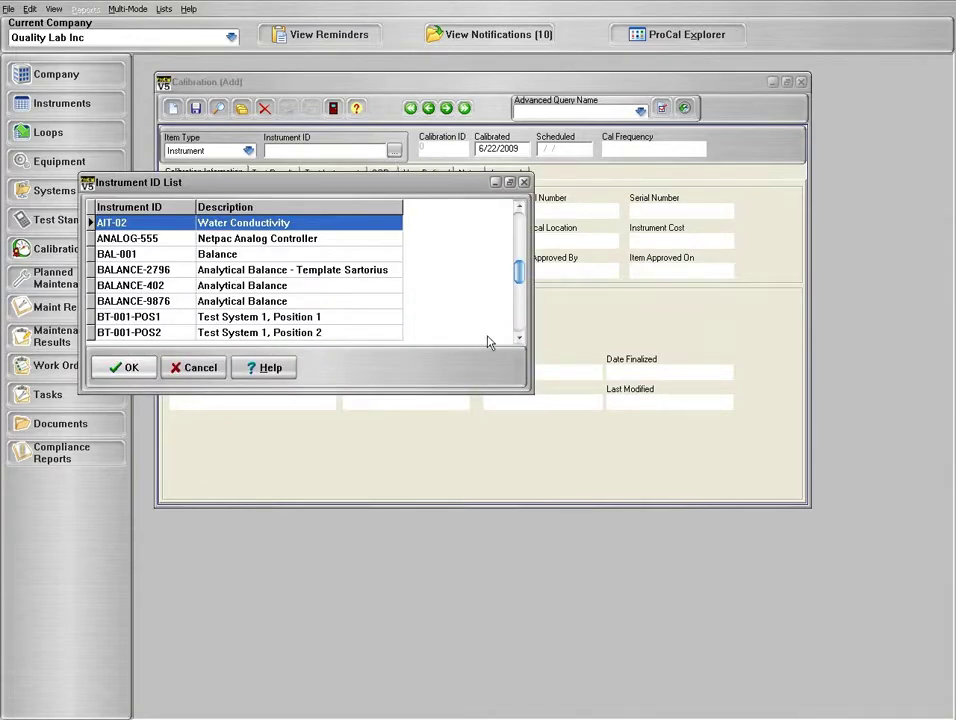
pyautogui.moveTo(532, 394); pyautogui.dragTo(702, 595)
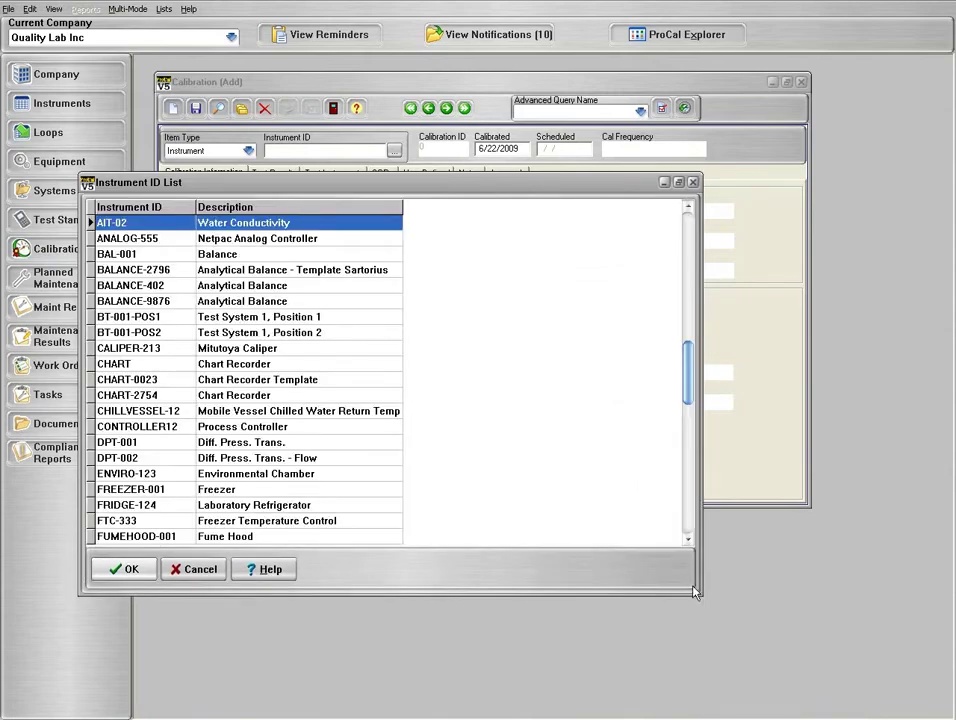
pyautogui.click(686, 541)
pyautogui.click(686, 541)
pyautogui.click(686, 541)
pyautogui.click(686, 541)
pyautogui.click(686, 541)
pyautogui.click(686, 541)
pyautogui.doubleClick(686, 541)
pyautogui.doubleClick(686, 541)
pyautogui.doubleClick(686, 541)
pyautogui.click(686, 541)
pyautogui.doubleClick(686, 541)
pyautogui.click(686, 541)
pyautogui.doubleClick(686, 541)
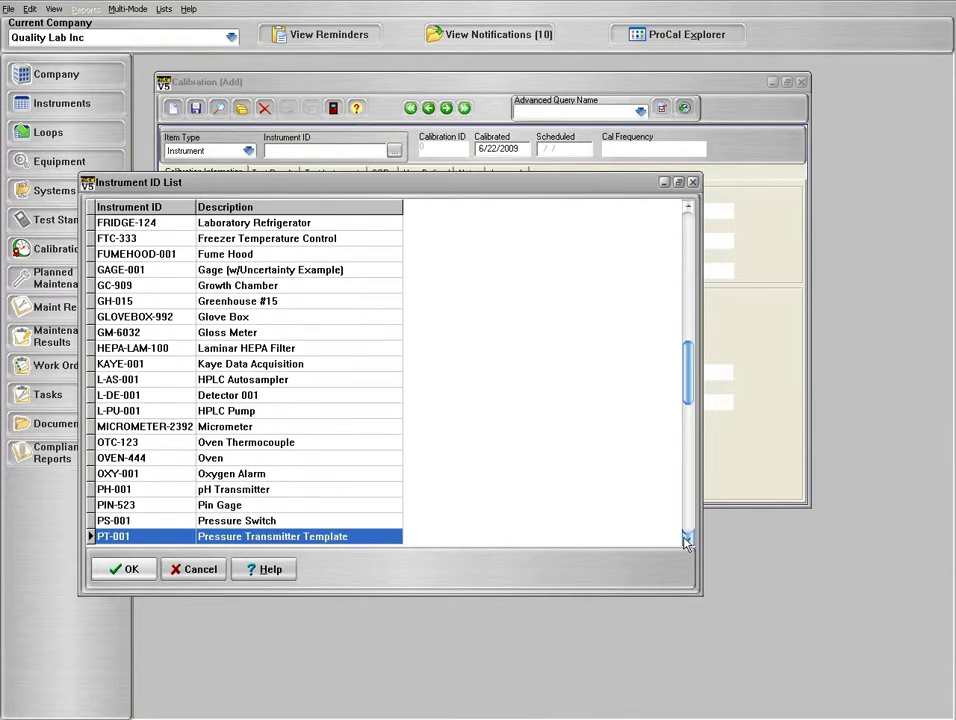
pyautogui.doubleClick(686, 541)
pyautogui.doubleClick(686, 541)
pyautogui.doubleClick(686, 541)
pyautogui.doubleClick(686, 541)
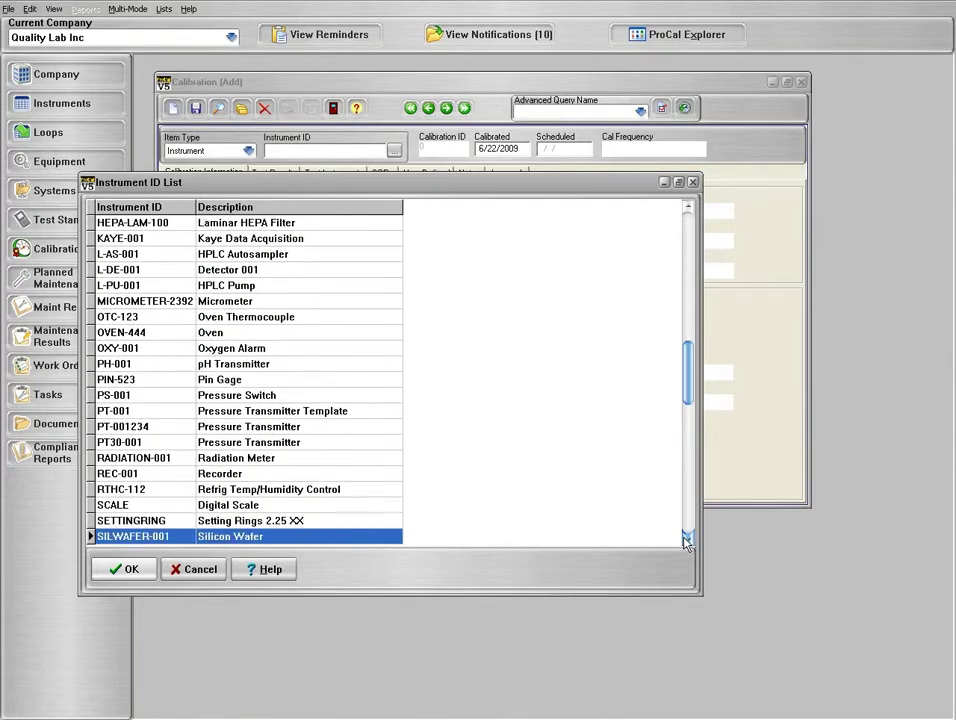
pyautogui.doubleClick(686, 541)
pyautogui.doubleClick(686, 541)
pyautogui.doubleClick(686, 541)
pyautogui.doubleClick(686, 541)
pyautogui.doubleClick(686, 541)
pyautogui.doubleClick(686, 541)
pyautogui.click(686, 541)
pyautogui.click(686, 541)
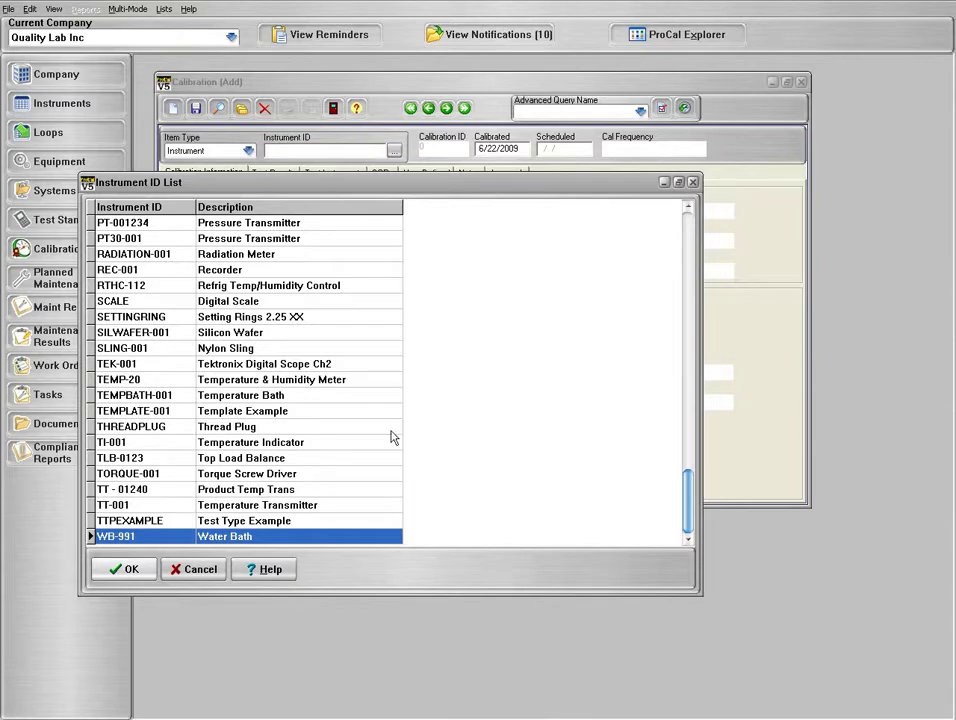
pyautogui.click(252, 445)
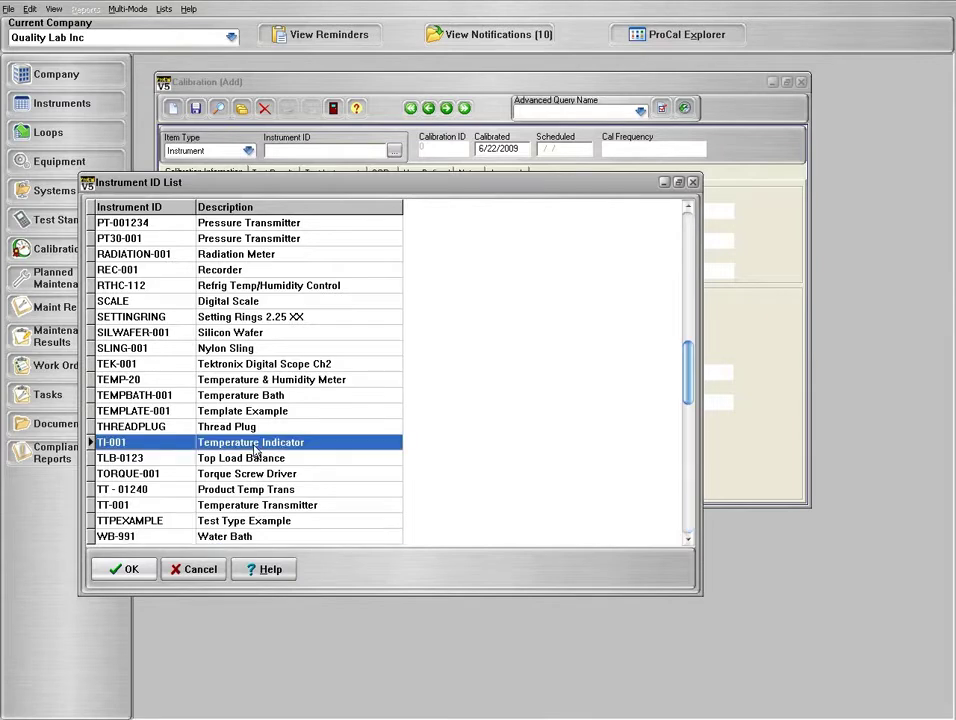
pyautogui.click(130, 570)
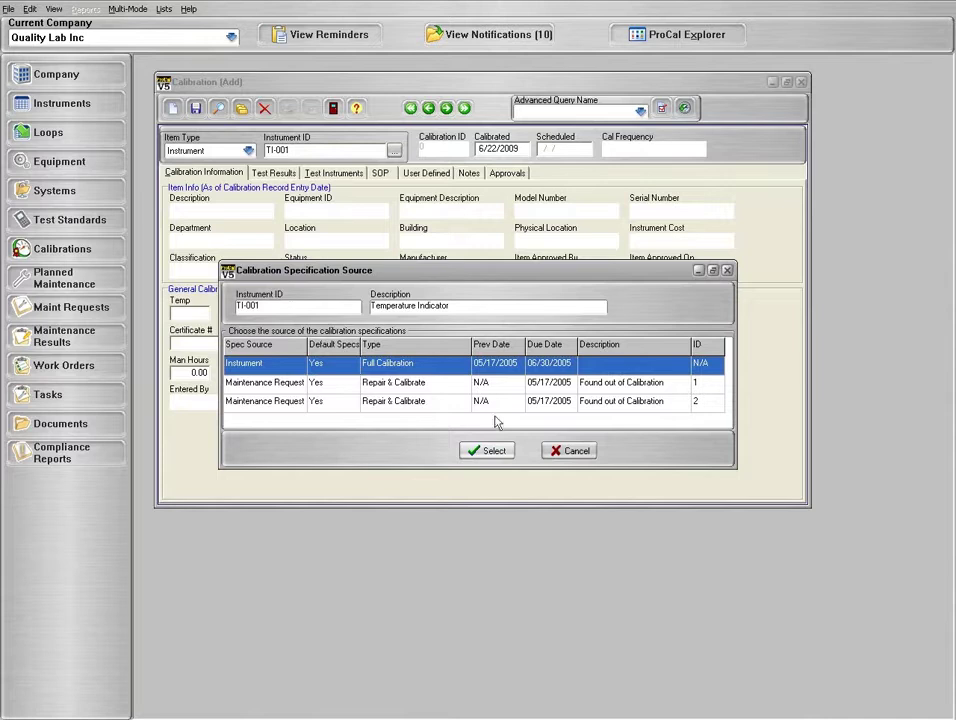
pyautogui.click(495, 452)
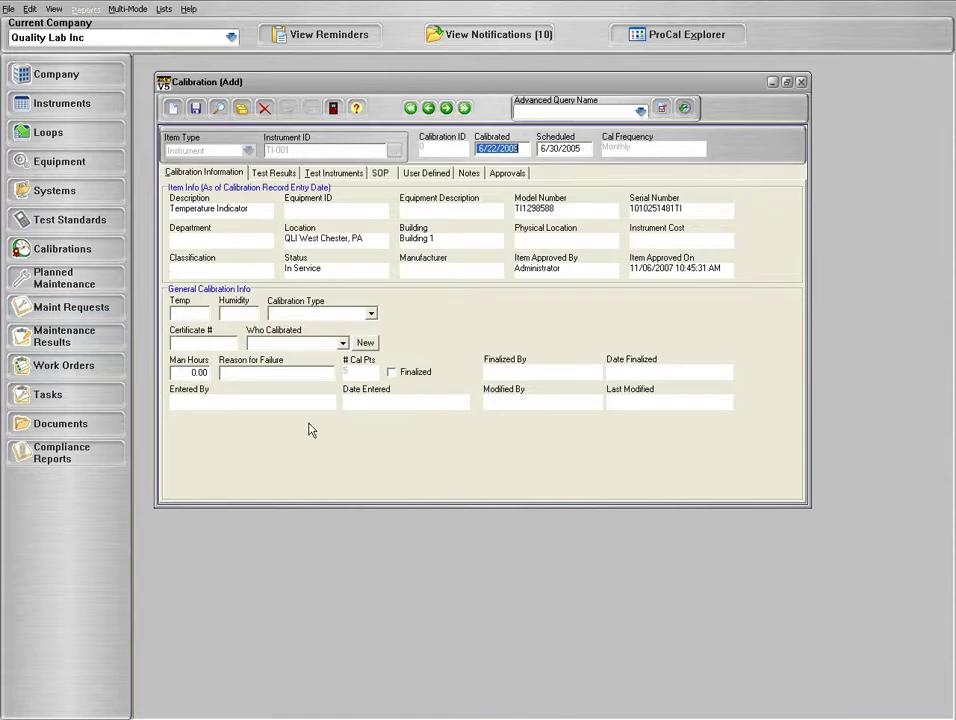
# - Set the temperature to 70 and the humidity to 32, leaving the calibration type blank
pyautogui.click(193, 316)
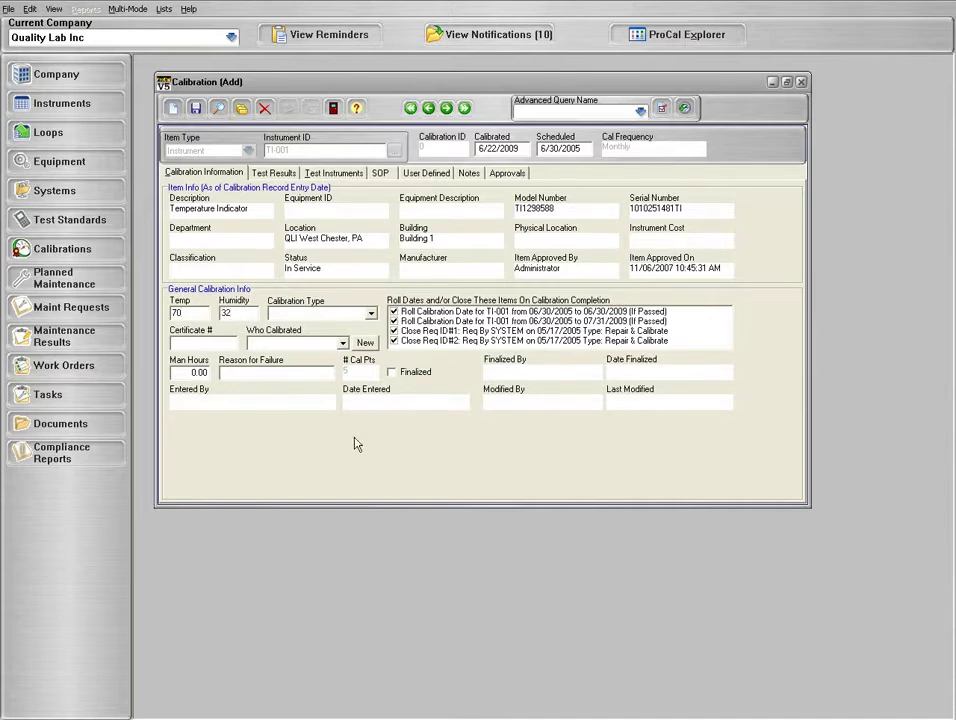
pyautogui.click(371, 314)
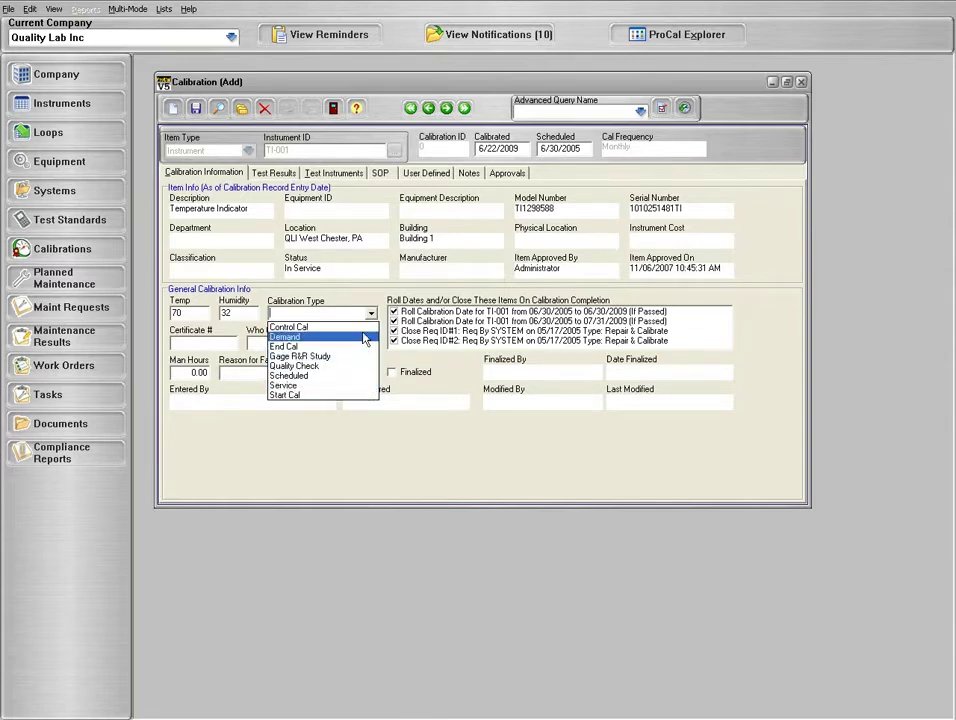
pyautogui.click(371, 316)
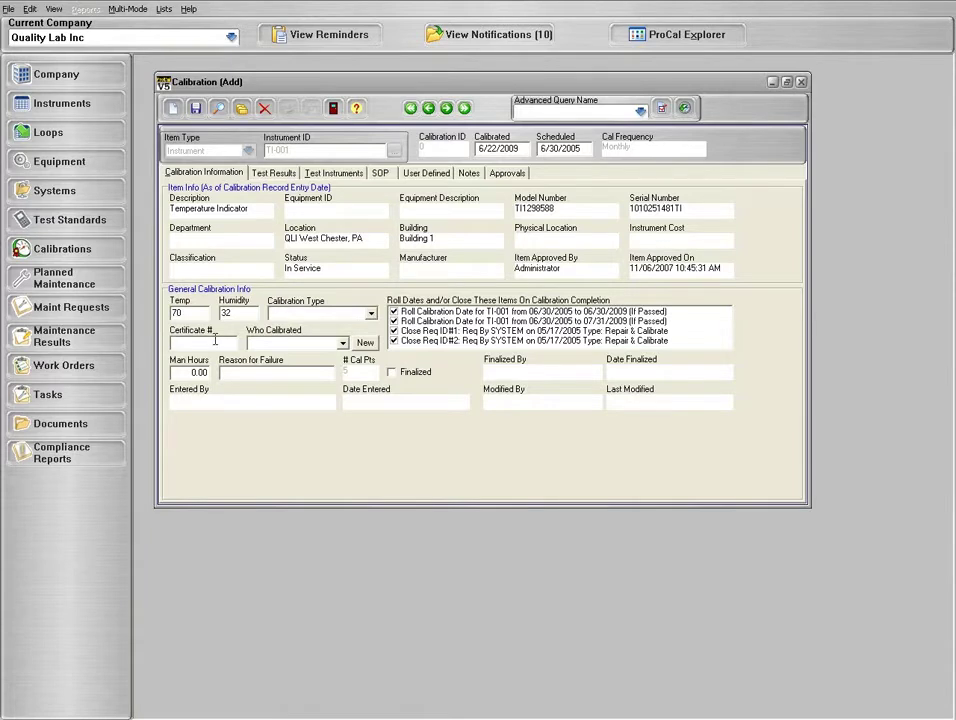
# - Choose the technician who performed the calibration and set the man hours to 0.5
pyautogui.click(342, 343)
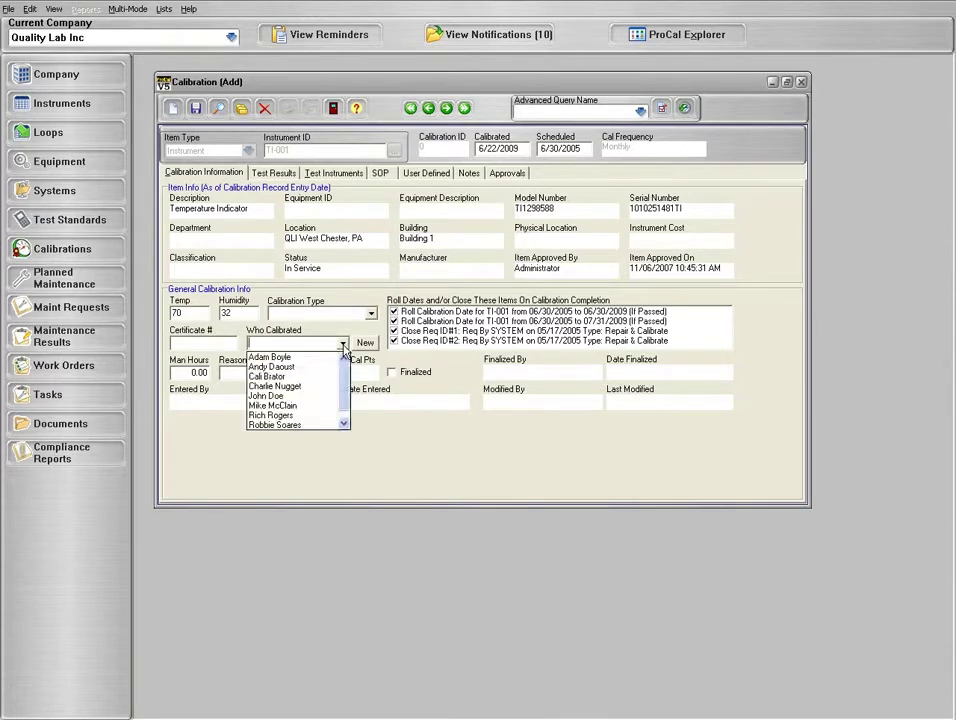
pyautogui.click(311, 397)
pyautogui.press('Tab')
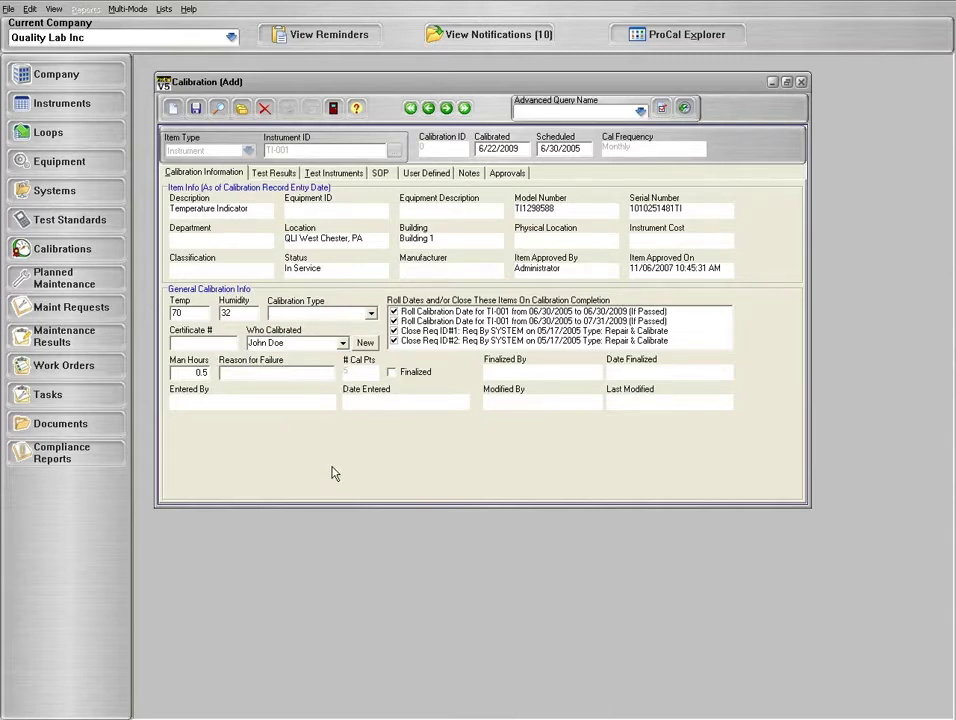
pyautogui.press('Tab')
# - Show the as-left readings in the test results and turn off separate as-found and as-left readings
pyautogui.click(276, 173)
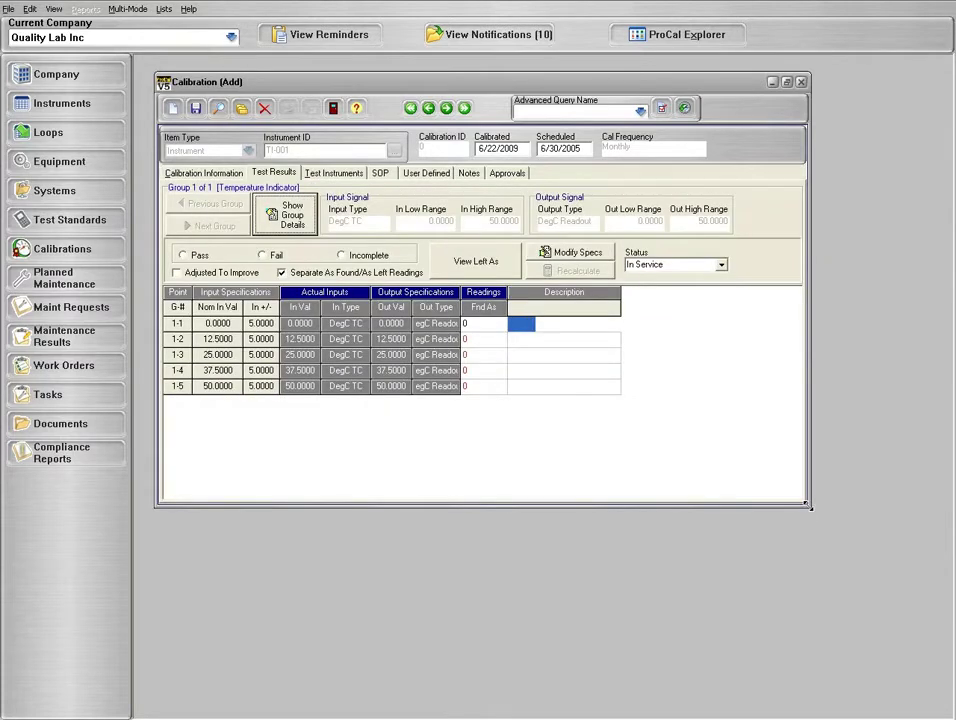
pyautogui.moveTo(806, 503); pyautogui.dragTo(853, 563)
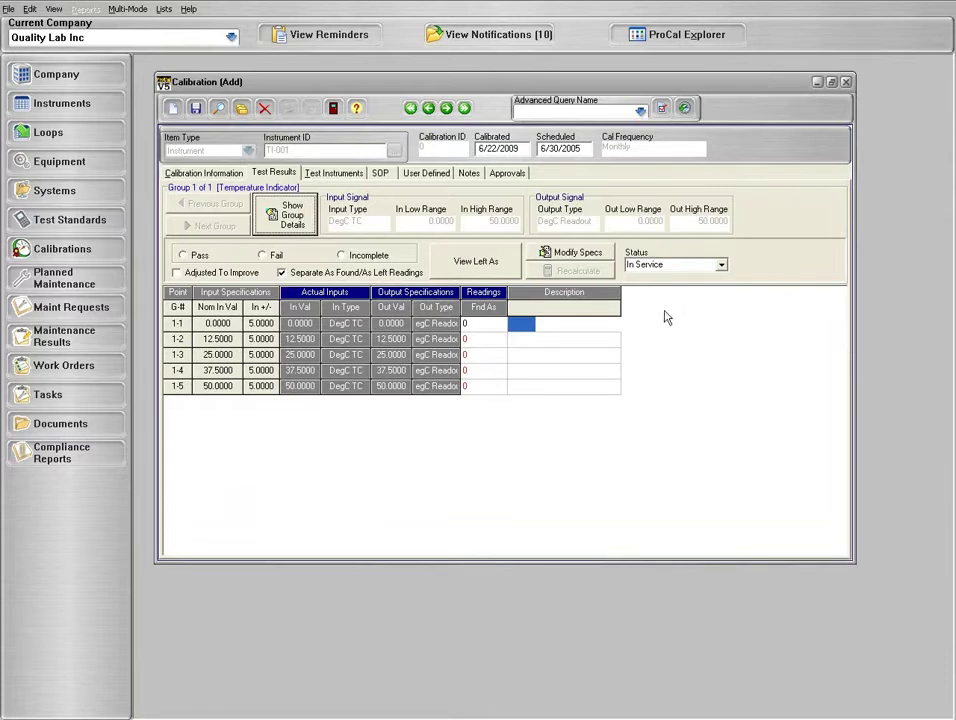
pyautogui.click(604, 326)
pyautogui.click(489, 263)
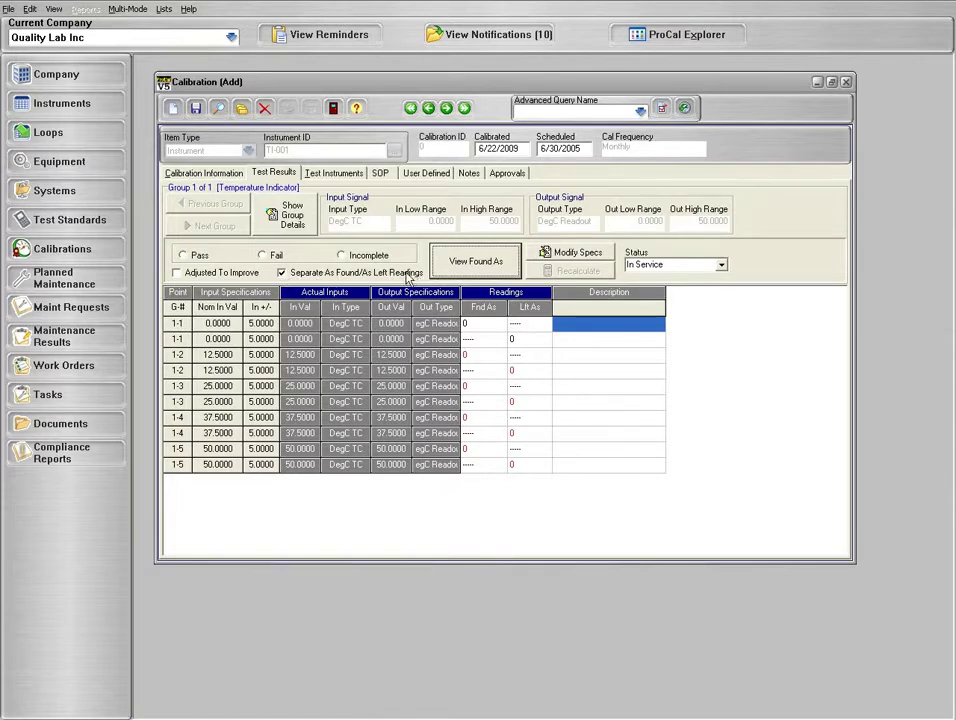
pyautogui.click(281, 272)
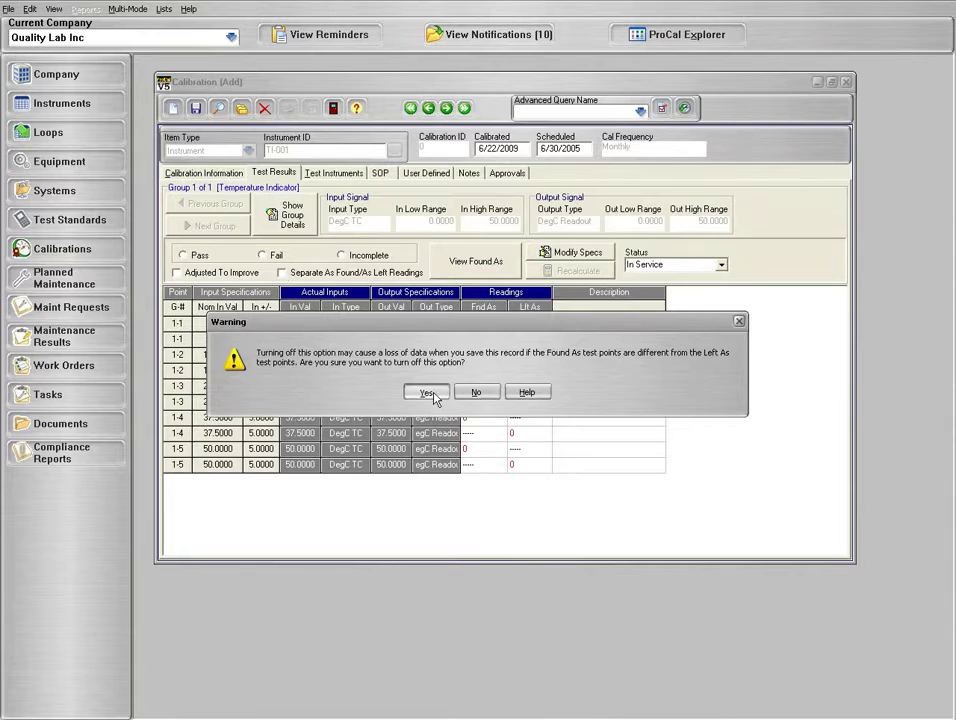
pyautogui.click(433, 395)
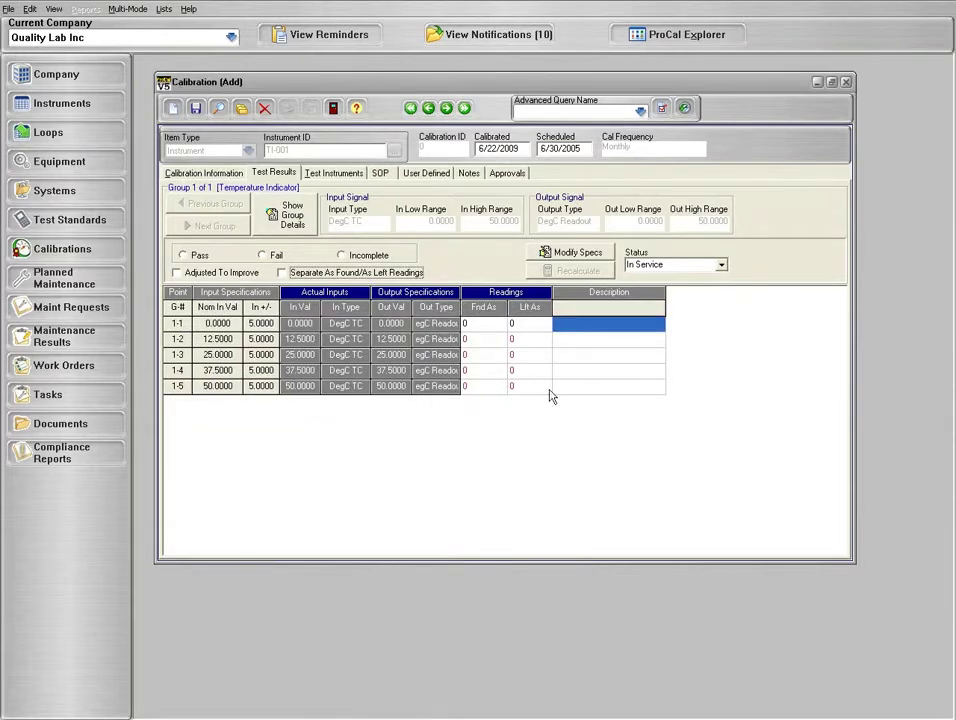
# - Enter as-found readings of 12.50, 25.01, 37.50 and 50.001 for test points 1-2 through 1-5
pyautogui.click(466, 339)
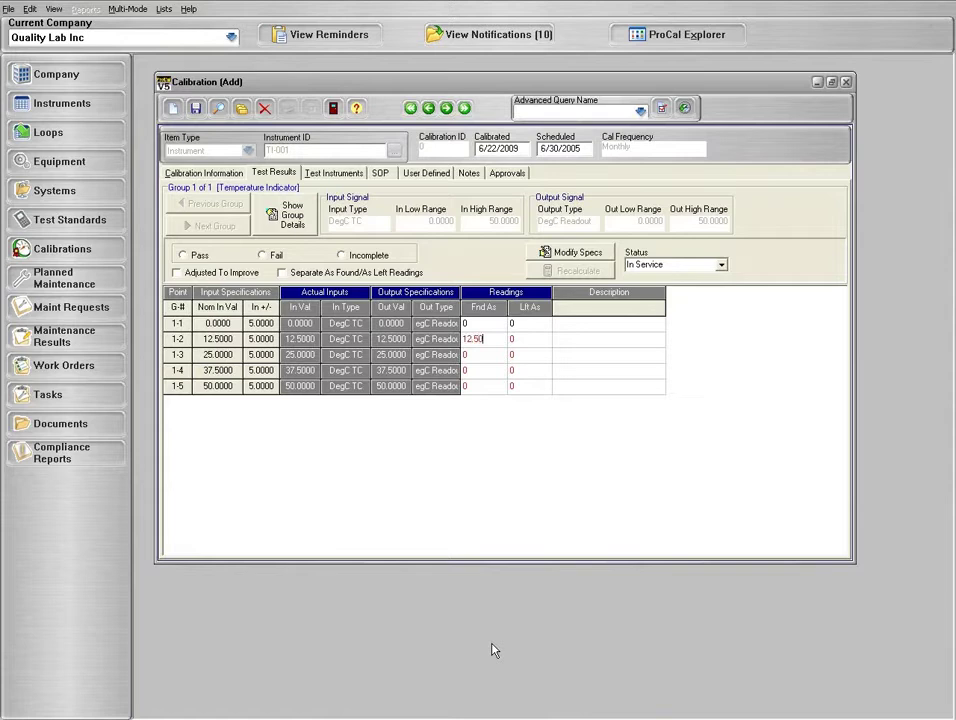
pyautogui.click(473, 359)
pyautogui.write('25.01')
pyautogui.click(470, 375)
pyautogui.write('37.5')
pyautogui.click(487, 388)
pyautogui.write('50.001')
# - Enter as-left readings of 12.51, 25.02, 37.50 and 50.001 for test points 1-2 through 1-5
pyautogui.click(536, 323)
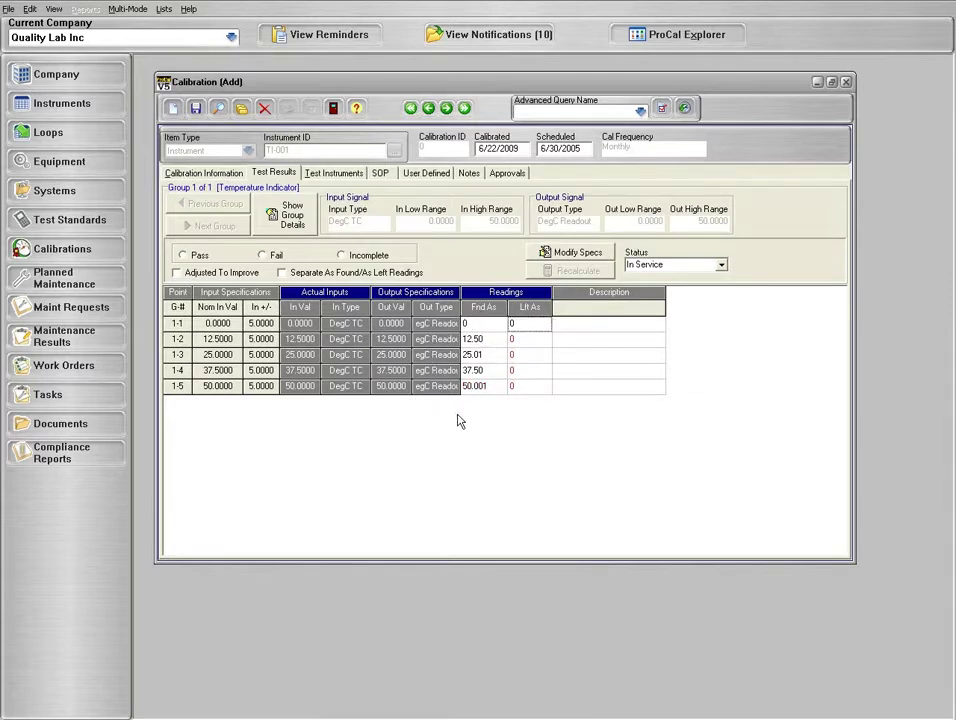
pyautogui.click(520, 339)
pyautogui.write('12.51')
pyautogui.click(522, 355)
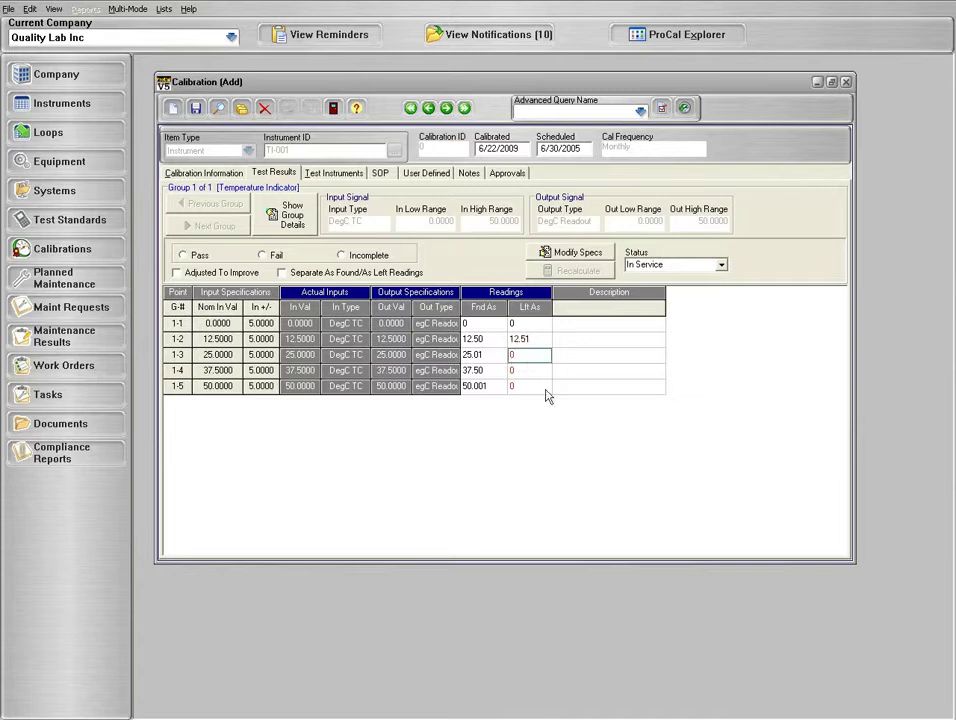
pyautogui.write('25.02')
pyautogui.click(528, 372)
pyautogui.write('37.50')
pyautogui.click(536, 386)
pyautogui.write('50.001')
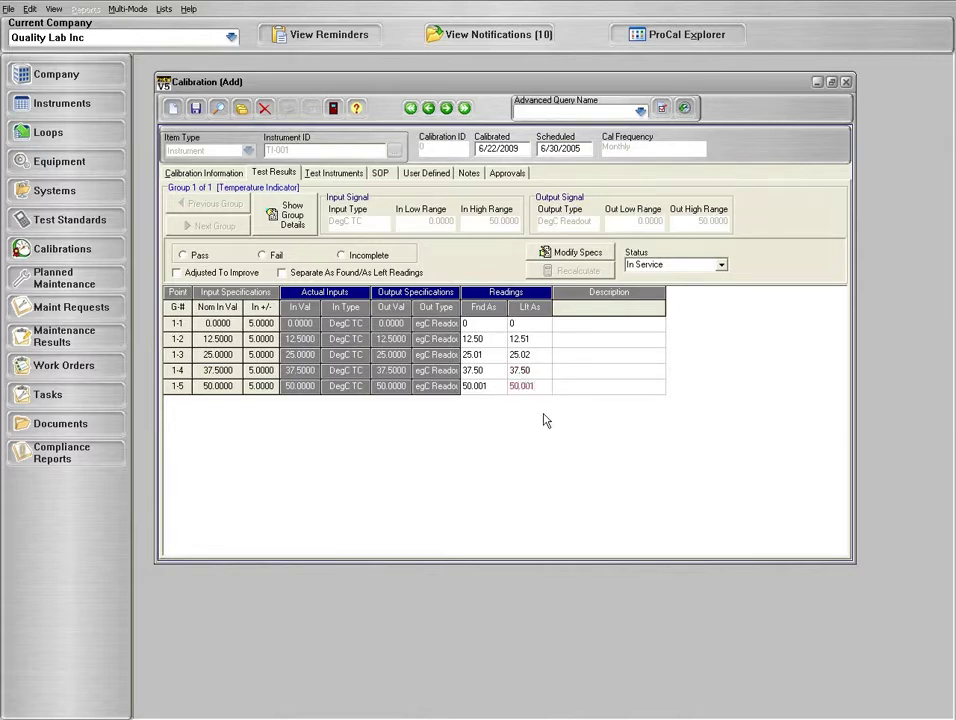
pyautogui.press('Tab')
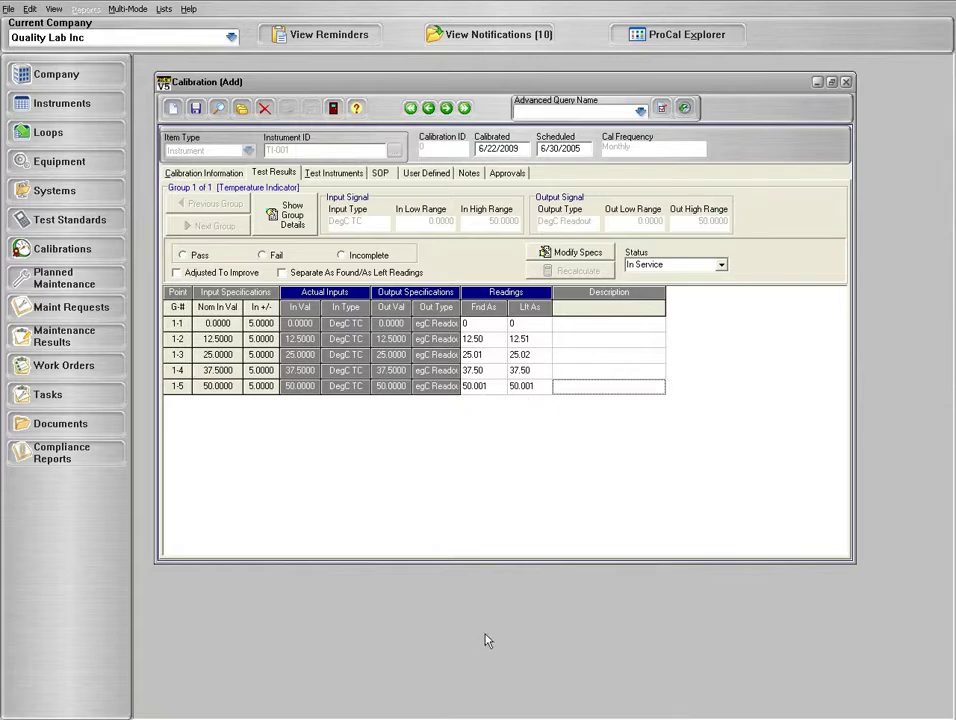
# - Try an as-left reading of 50001 for test point 1-5 and restore it to 50.001
pyautogui.click(533, 386)
pyautogui.click(536, 385)
pyautogui.moveTo(536, 385); pyautogui.dragTo(498, 385)
pyautogui.click(521, 386)
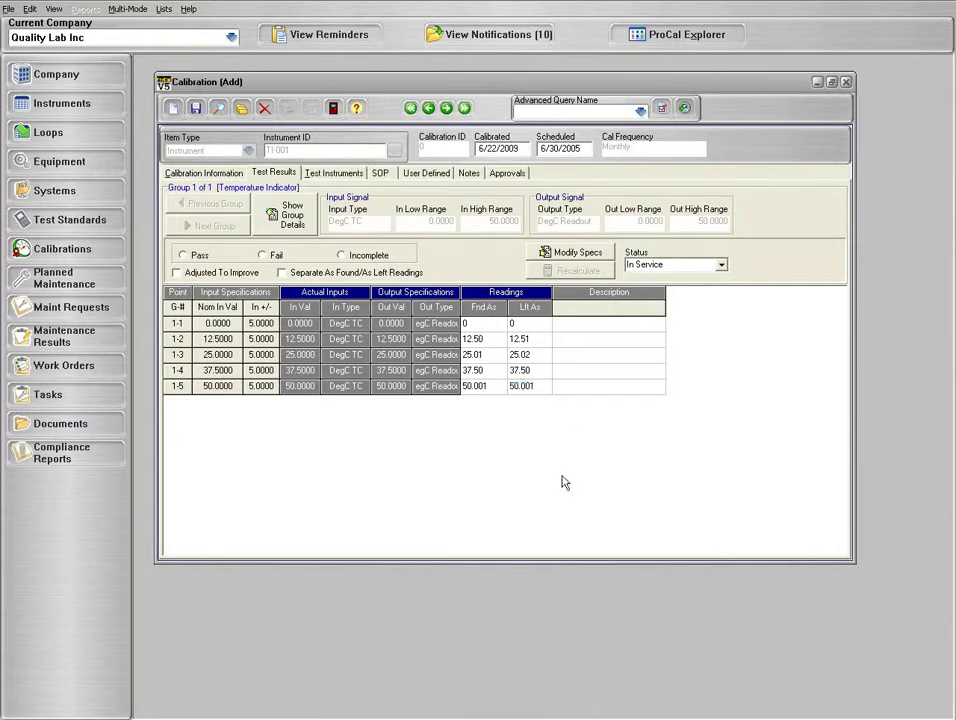
pyautogui.press('Tab')
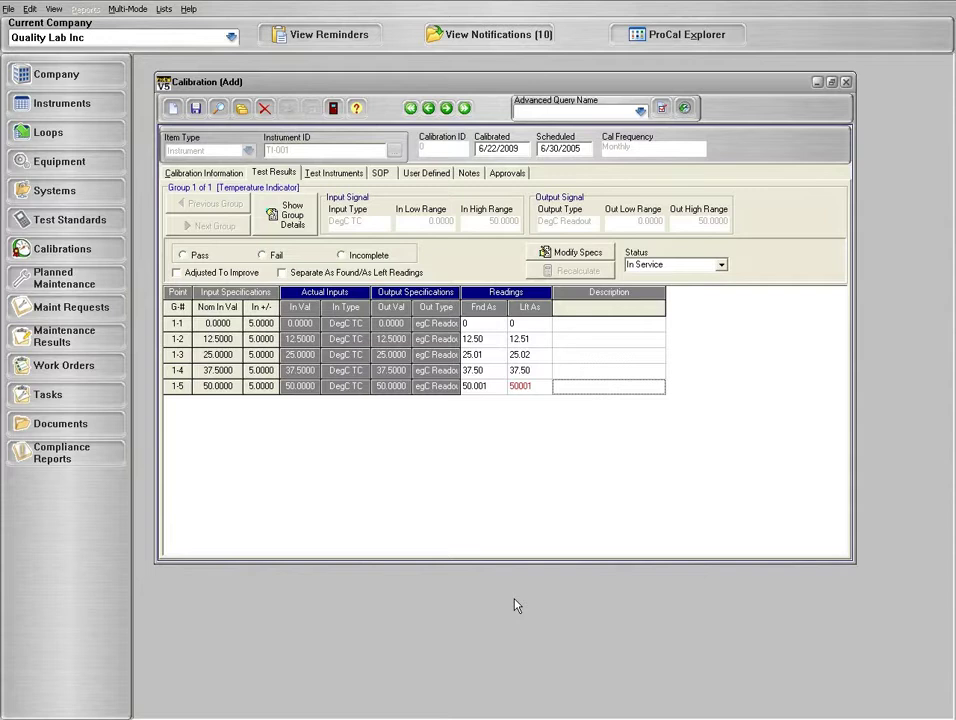
pyautogui.click(520, 386)
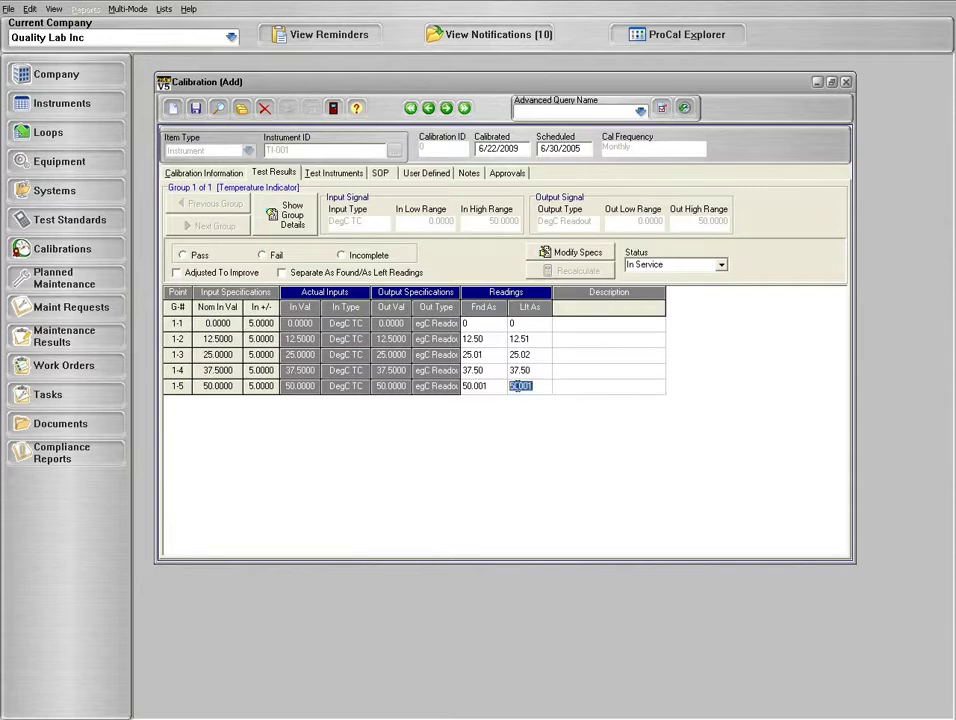
pyautogui.press('Tab')
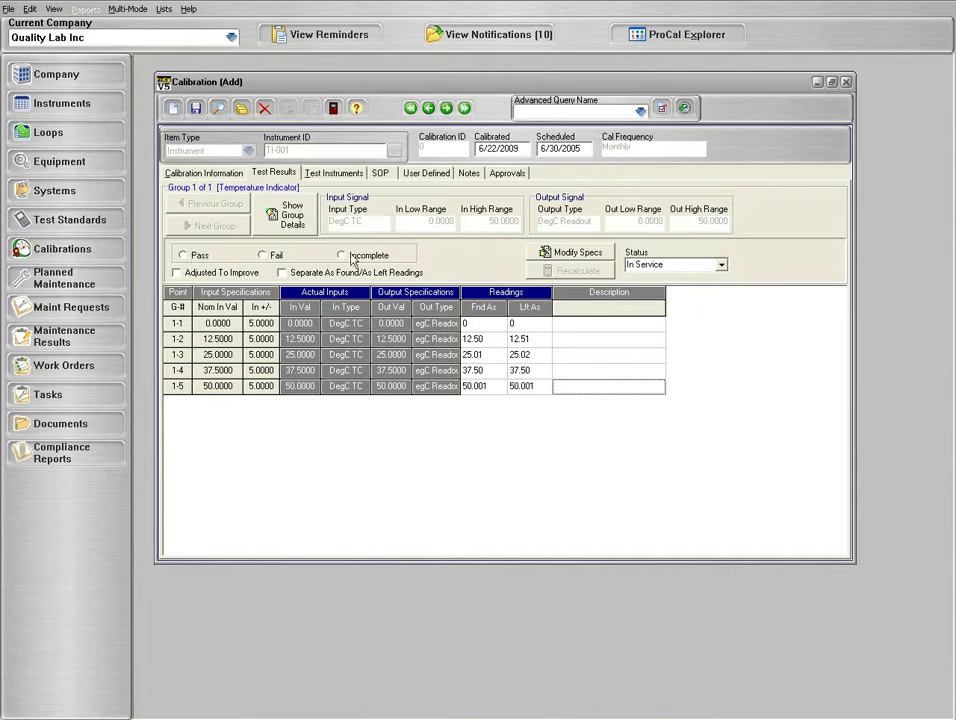
# - Mark the calibration result as Pass and open the selection of test instruments used in the calibration
pyautogui.click(199, 256)
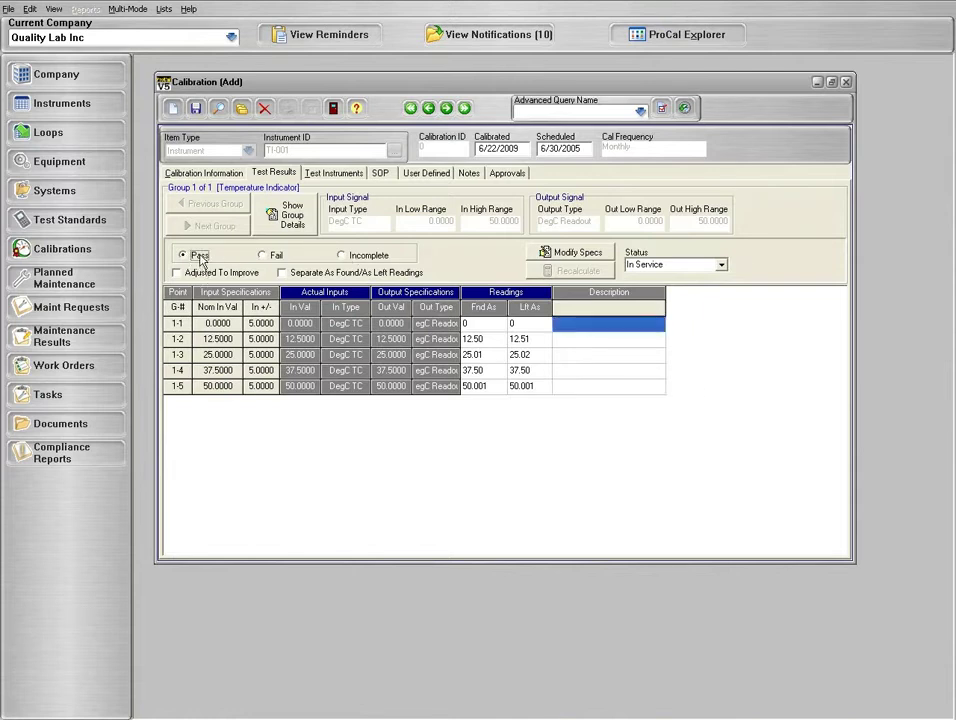
pyautogui.click(336, 174)
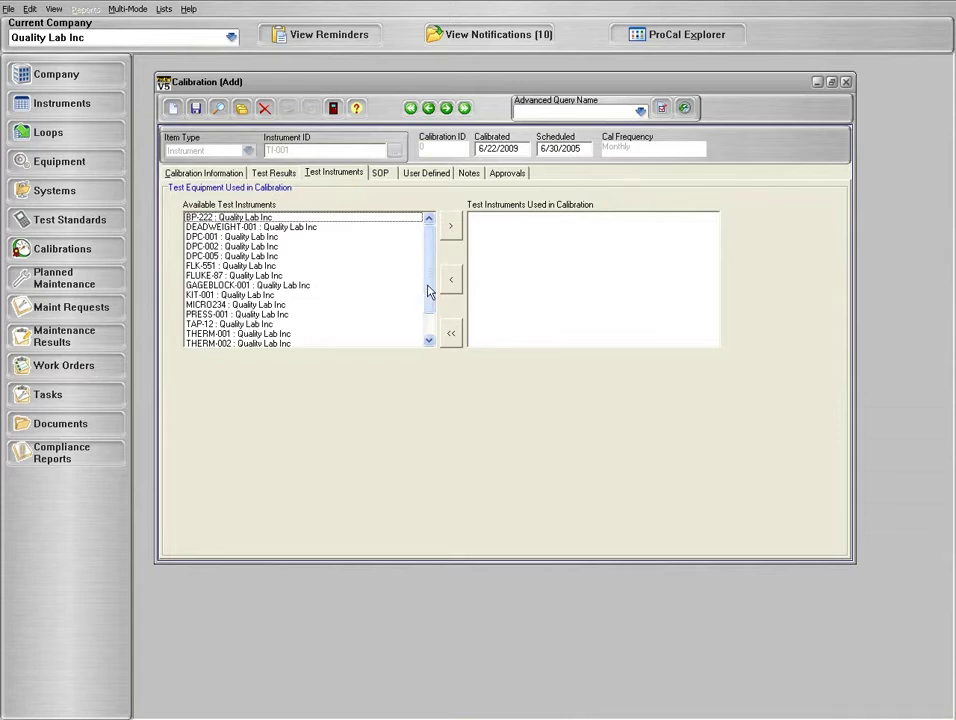
# - Add FLUKE-87 from the available test instruments to those used in the calibration
pyautogui.moveTo(428, 286); pyautogui.dragTo(429, 252)
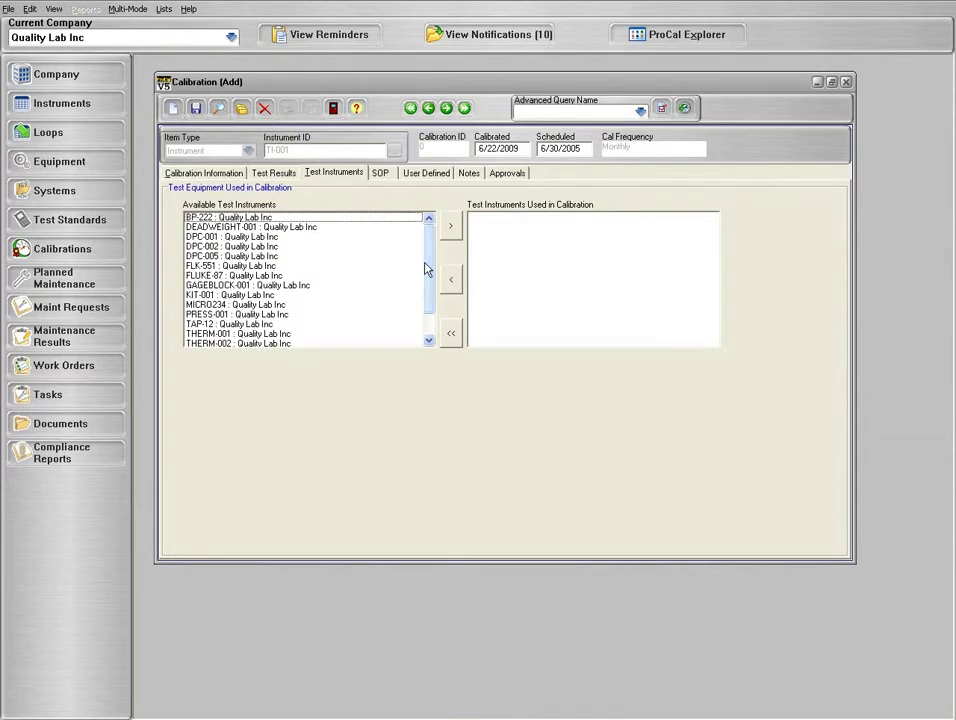
pyautogui.click(290, 275)
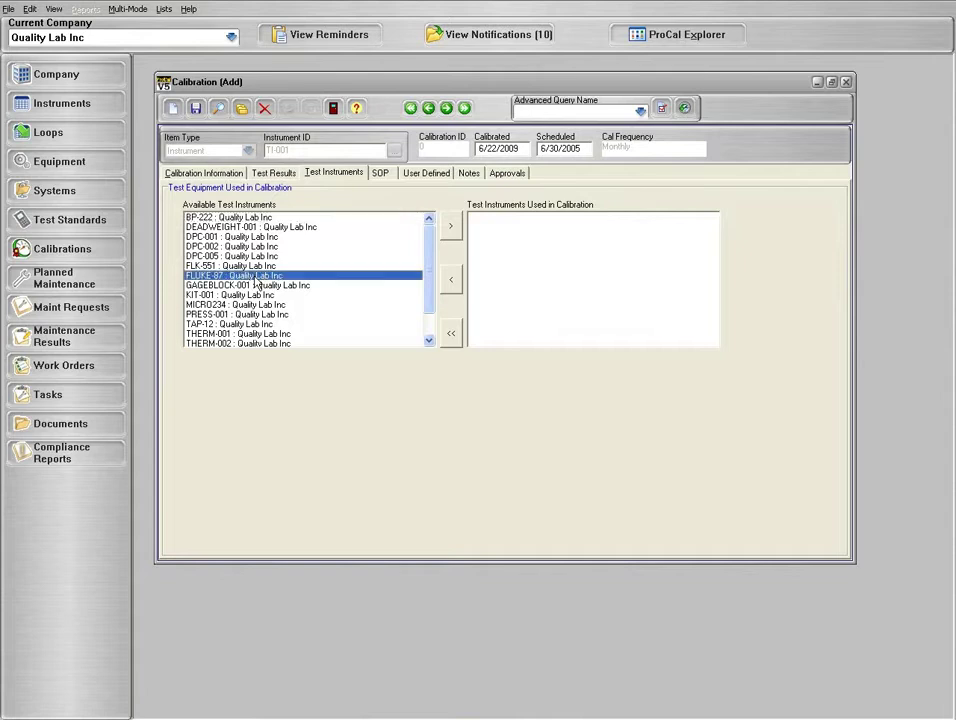
pyautogui.click(452, 227)
pyautogui.click(524, 220)
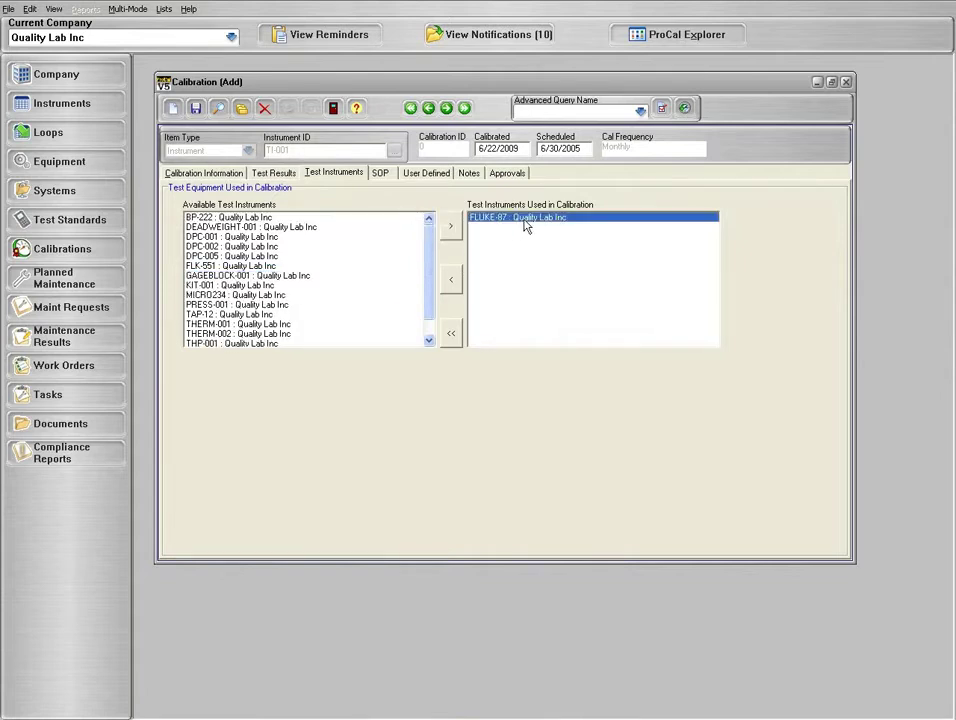
# - Assign DOC-002, Complex Cal Procedure, as the SOP used in the calibration, enlarging the calibration window
pyautogui.click(383, 174)
pyautogui.moveTo(856, 563); pyautogui.dragTo(891, 703)
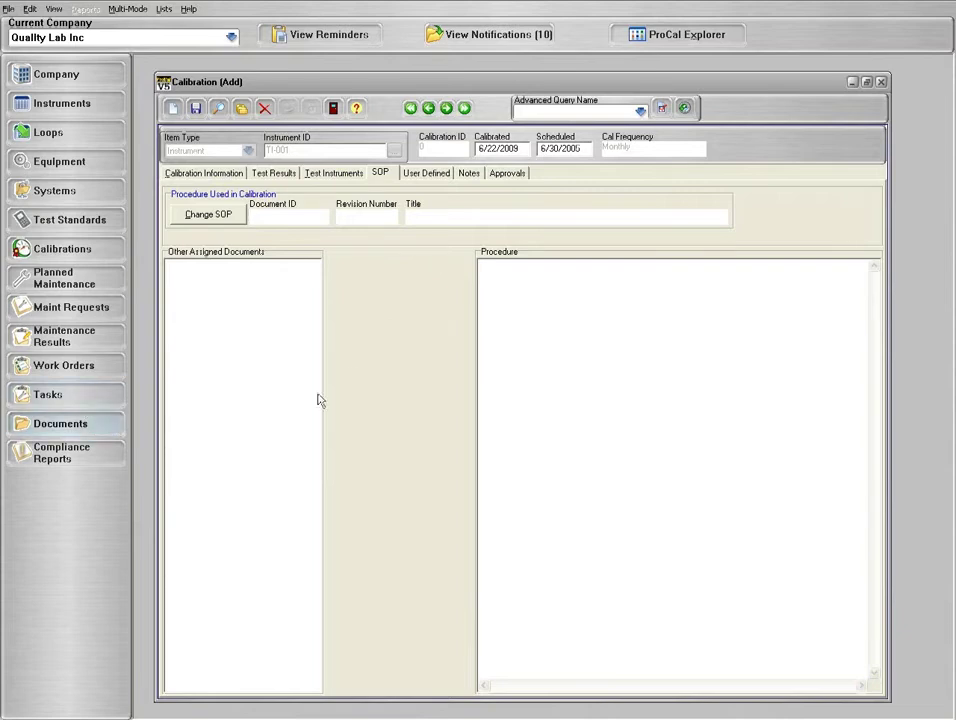
pyautogui.click(232, 218)
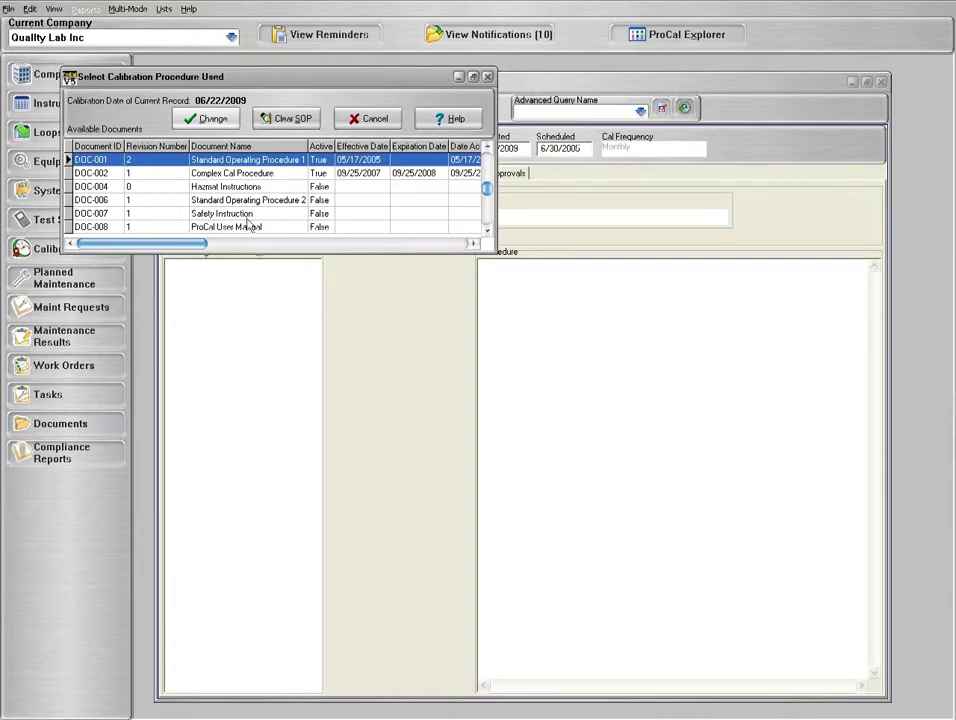
pyautogui.click(241, 175)
pyautogui.doubleClick(241, 175)
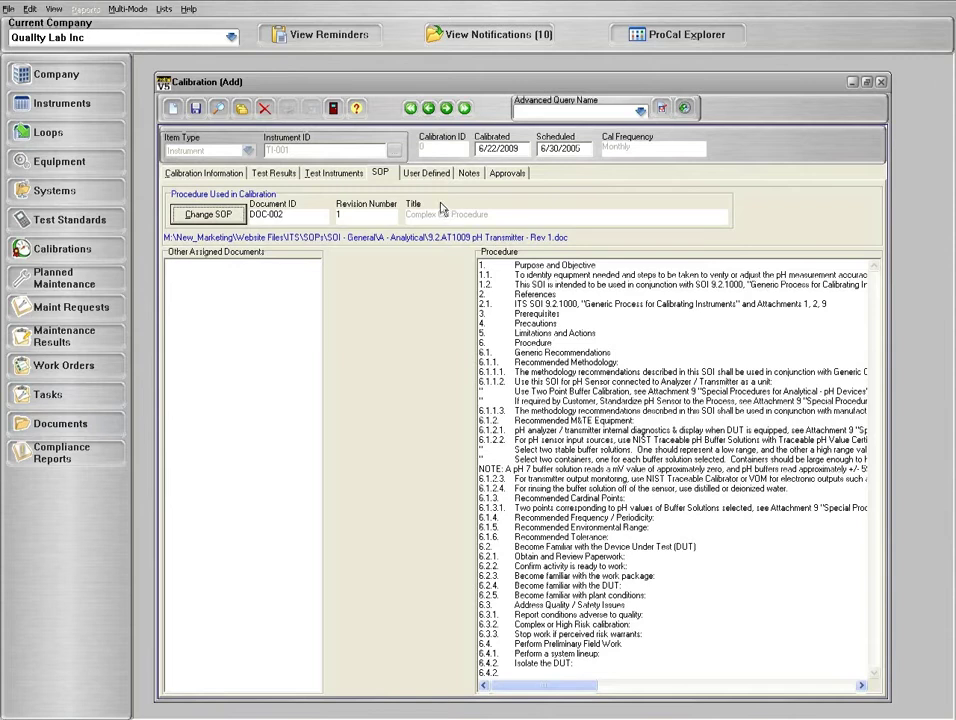
# - Examine the user-defined fields, the calibration type choices and the link options for the calibration certificate
pyautogui.click(427, 174)
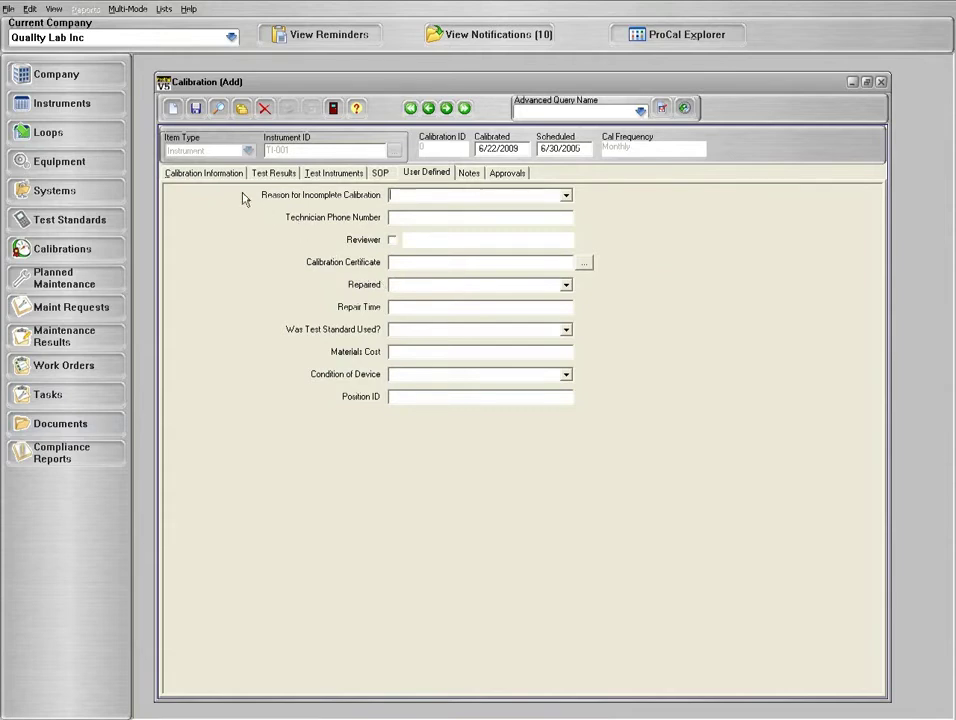
pyautogui.click(220, 172)
pyautogui.click(371, 314)
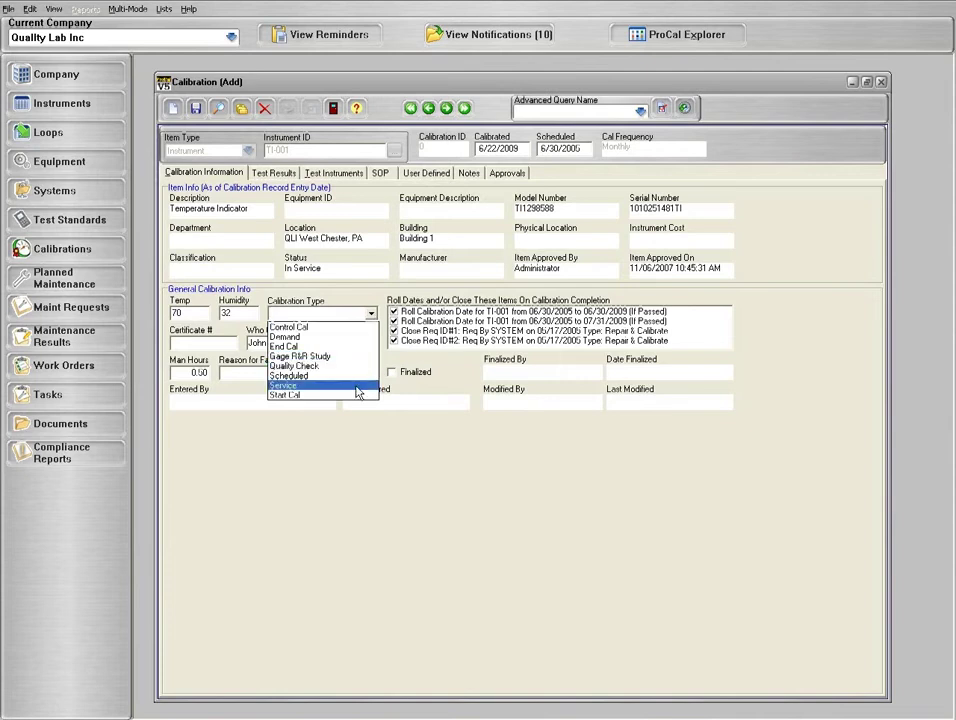
pyautogui.click(371, 313)
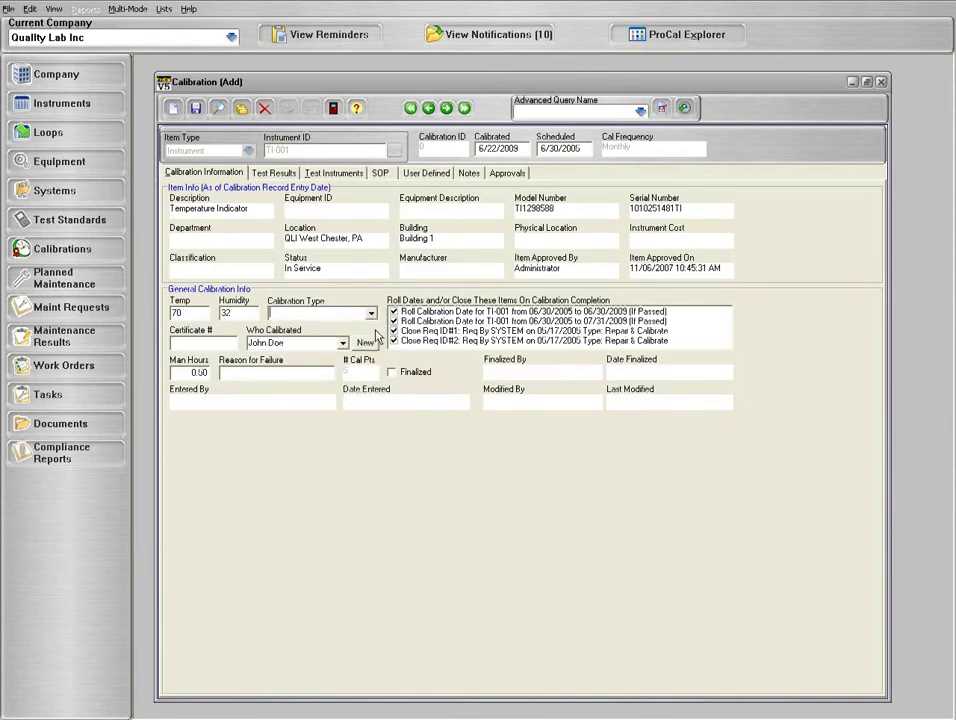
pyautogui.click(426, 172)
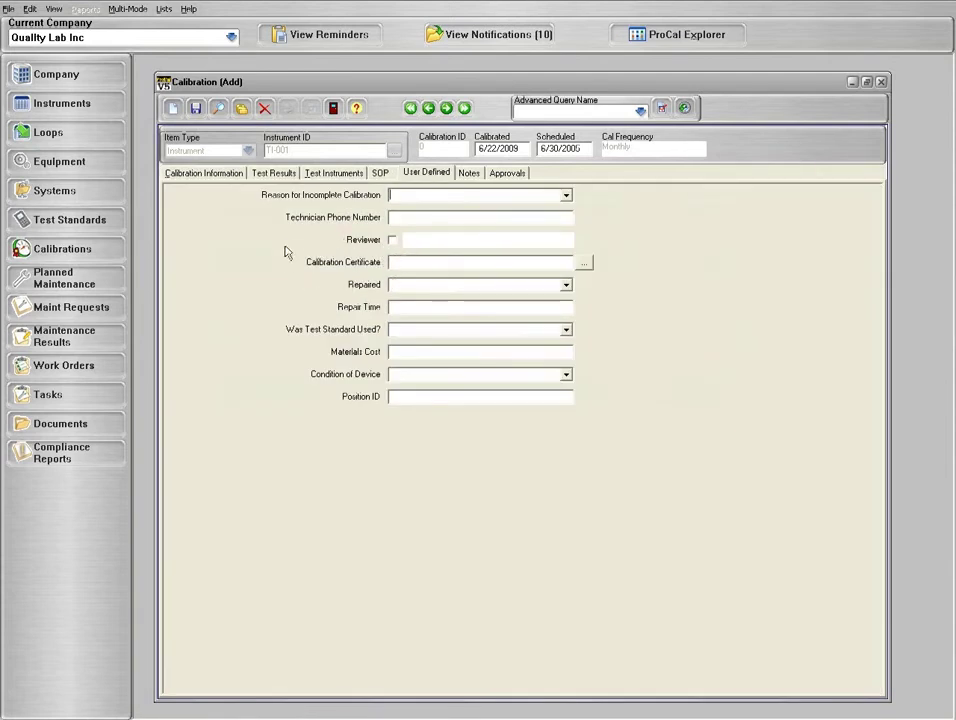
pyautogui.click(582, 262)
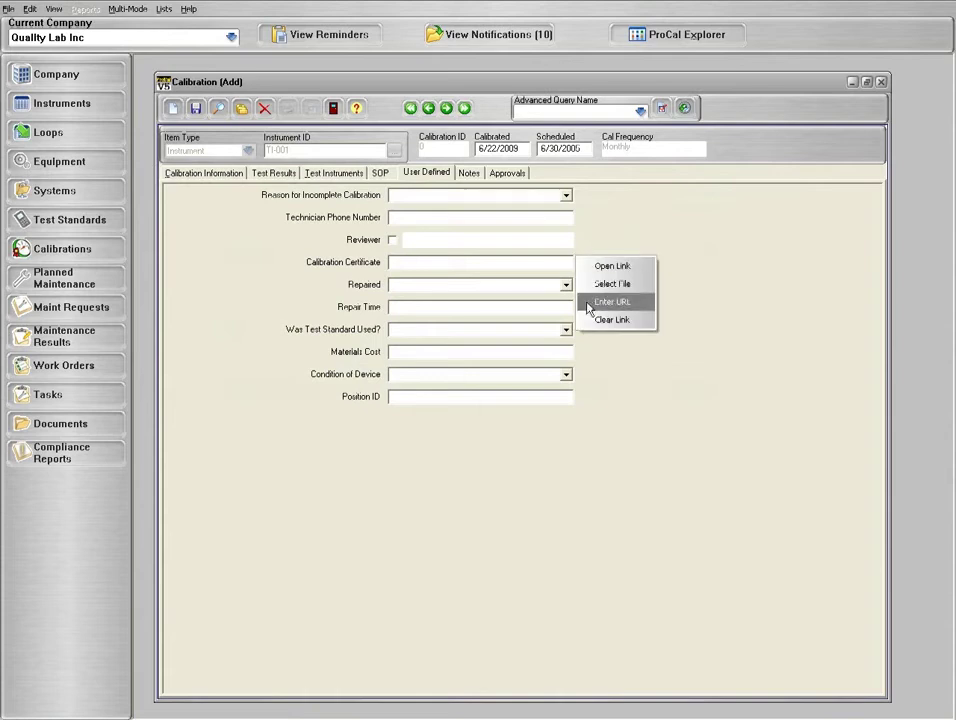
pyautogui.click(625, 232)
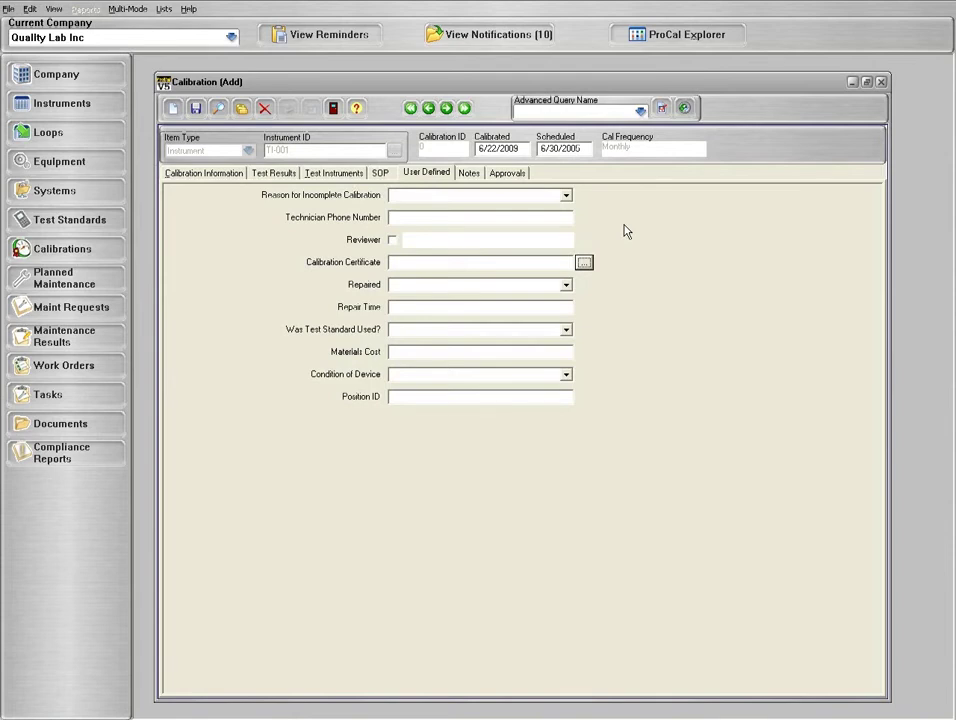
# - Save the calibration record despite the unapproved test instrument and preview its instrument calibration report
pyautogui.click(198, 111)
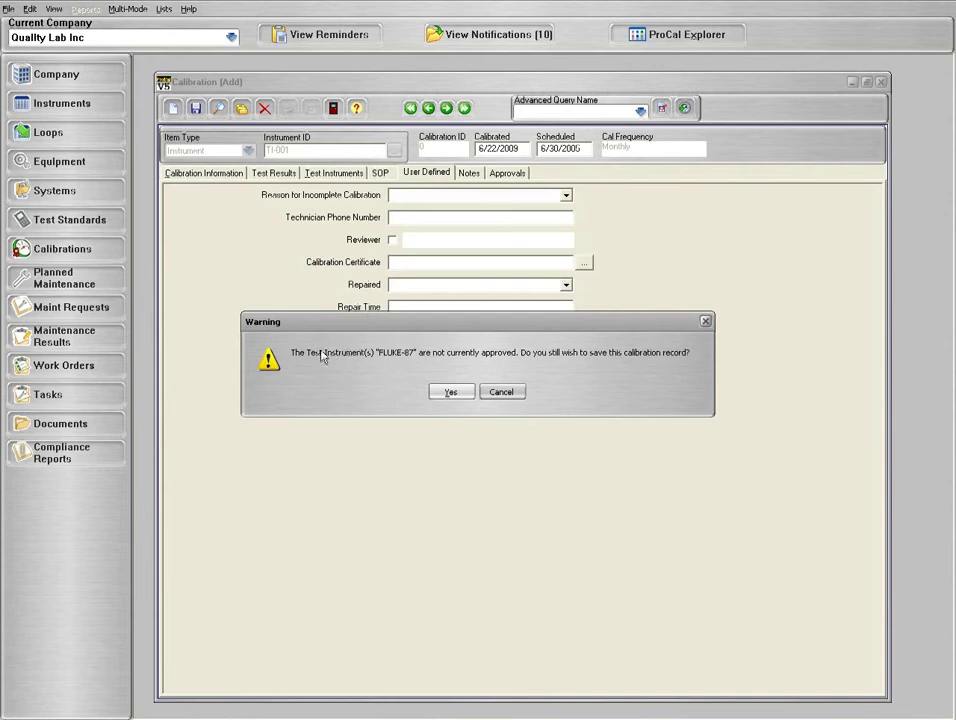
pyautogui.click(449, 393)
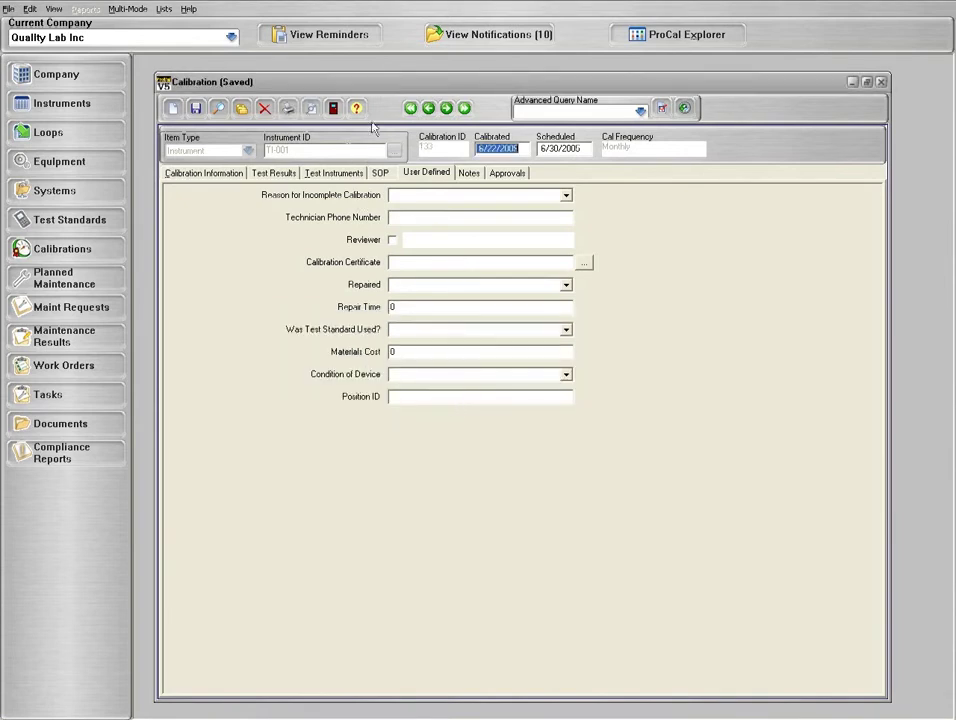
pyautogui.click(311, 108)
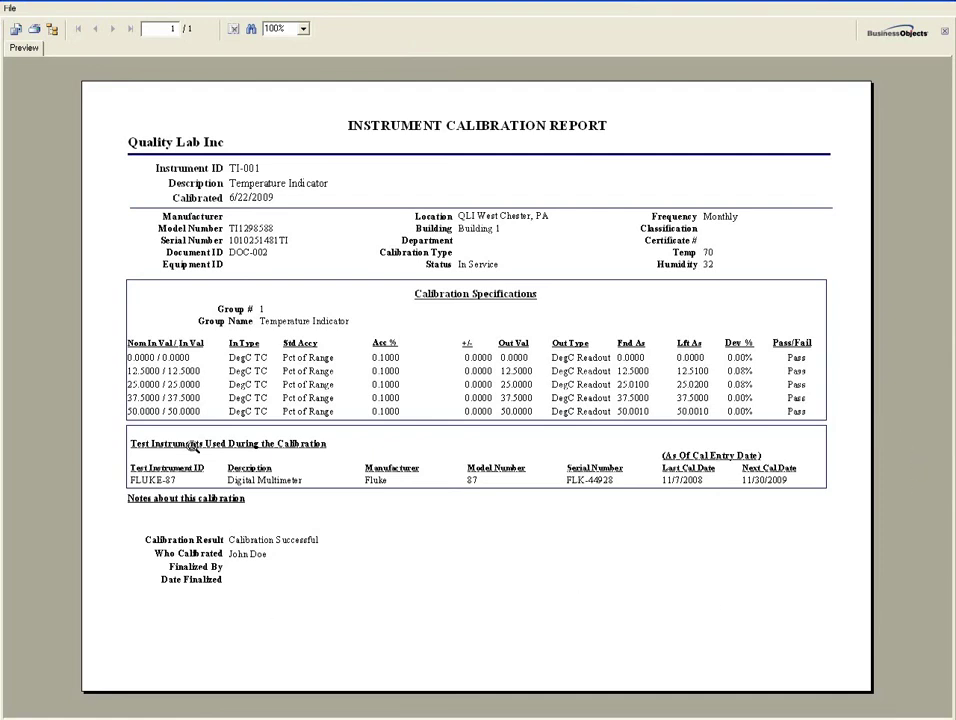
# - Examine the report's export format and destination options, leaving the export dialog and the report preview without exporting
pyautogui.click(16, 30)
pyautogui.click(545, 333)
pyautogui.moveTo(545, 368)
pyautogui.mouseDown()
pyautogui.moveTo(545, 420)
pyautogui.moveTo(545, 350)
pyautogui.mouseUp()
pyautogui.click(590, 349)
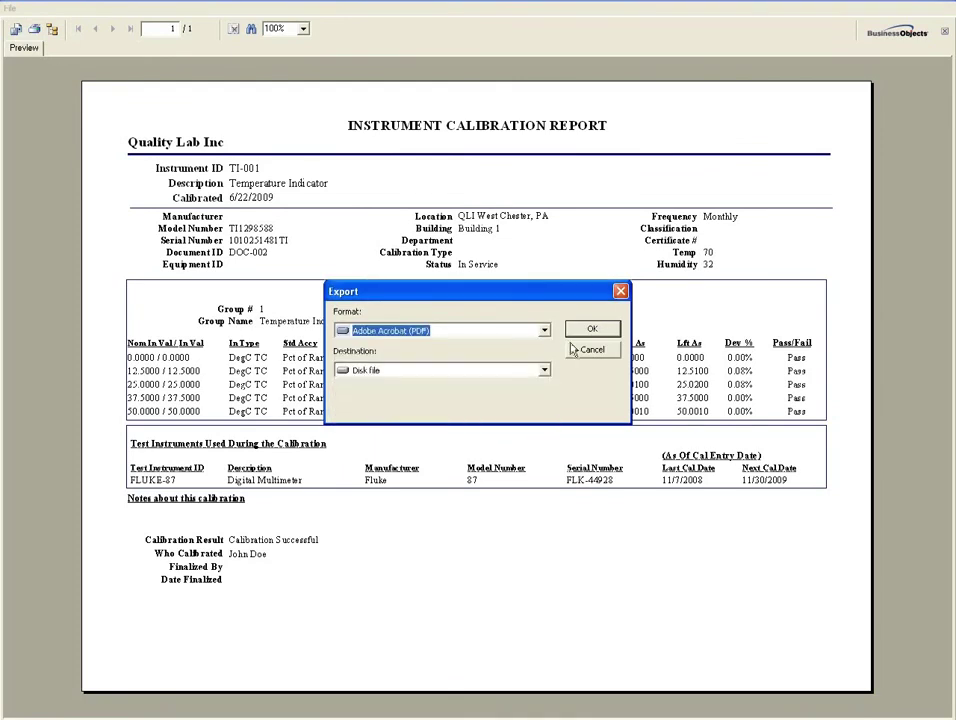
pyautogui.click(590, 349)
pyautogui.click(940, 5)
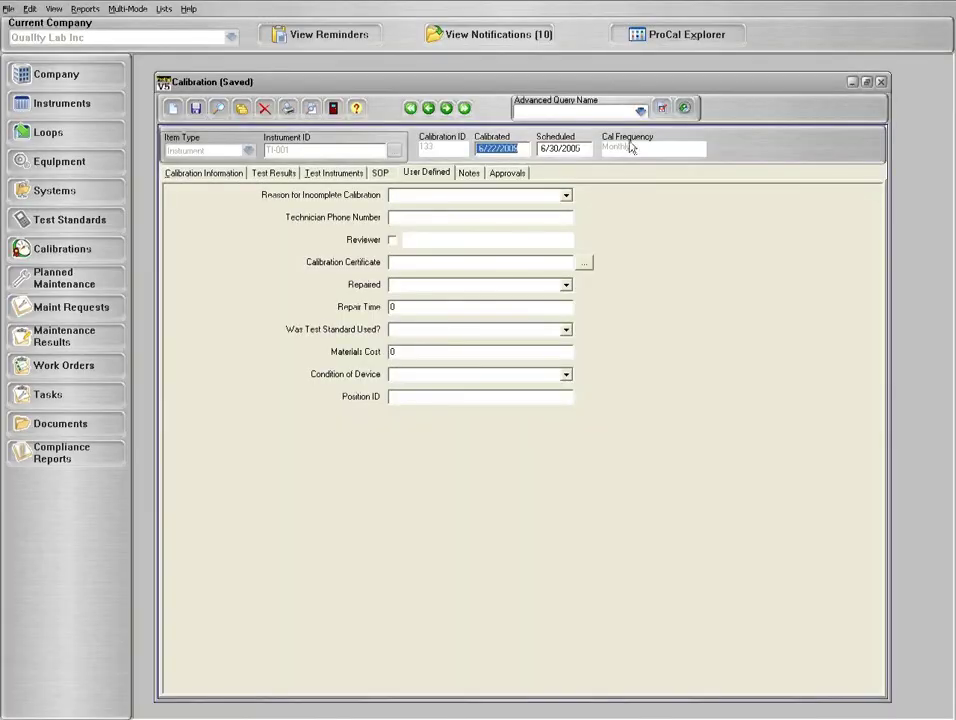
# - Show the saved record's calibration information in a smaller window and turn on Multi-Mode
pyautogui.click(197, 174)
pyautogui.moveTo(888, 700); pyautogui.dragTo(843, 520)
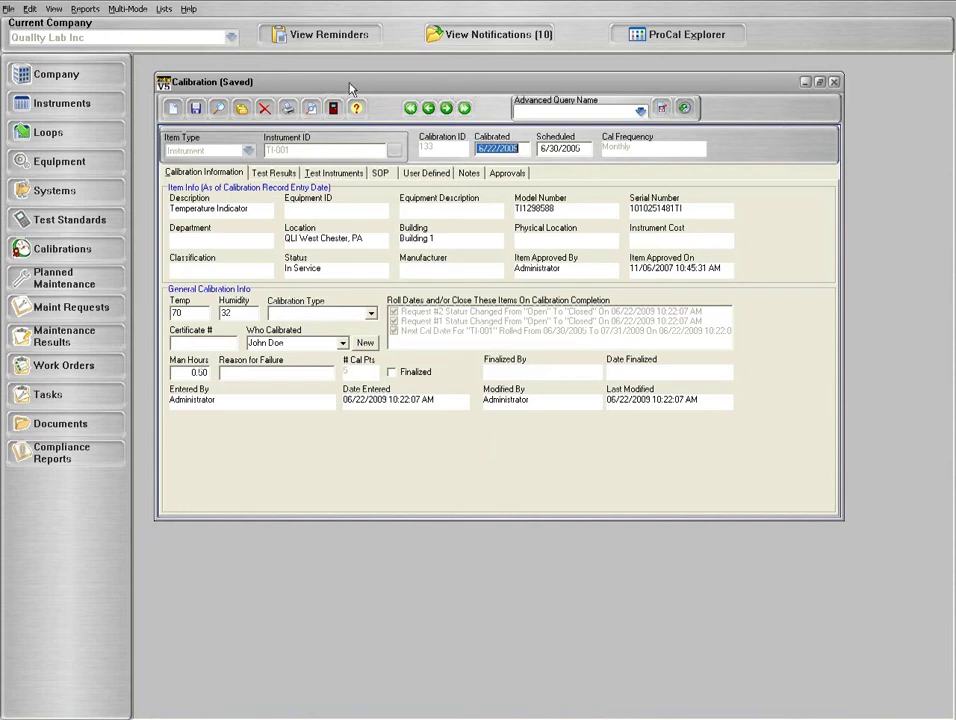
pyautogui.click(126, 9)
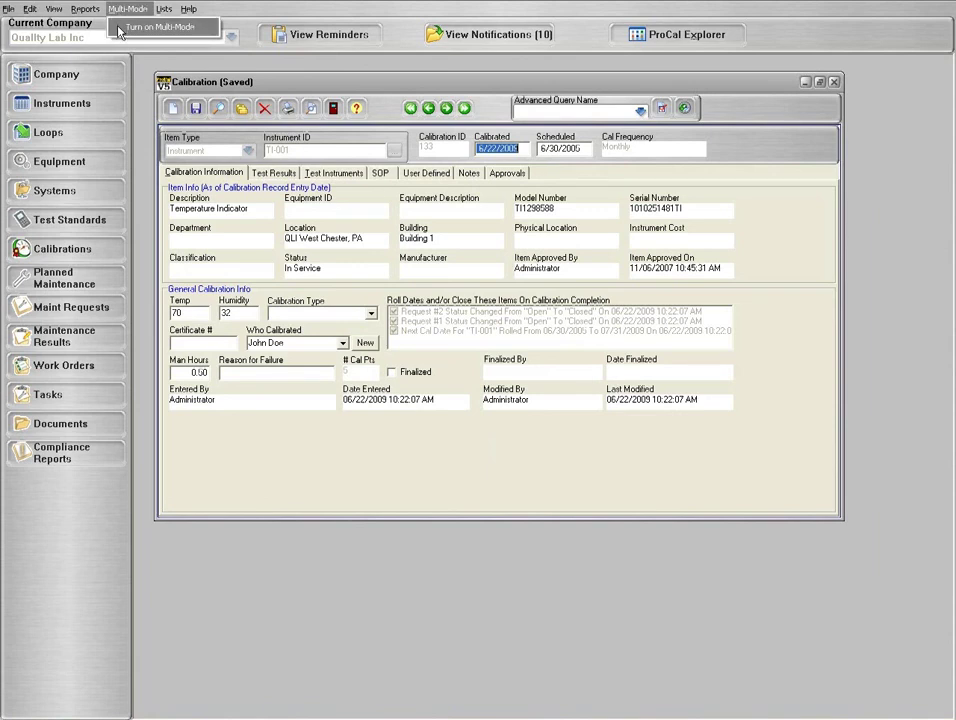
pyautogui.click(118, 28)
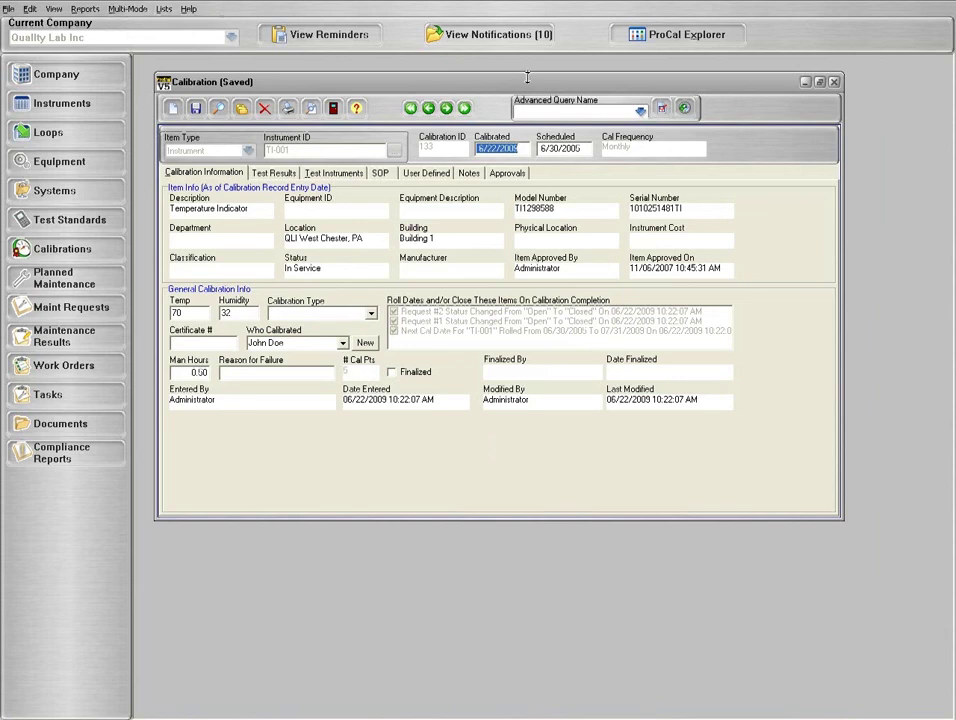